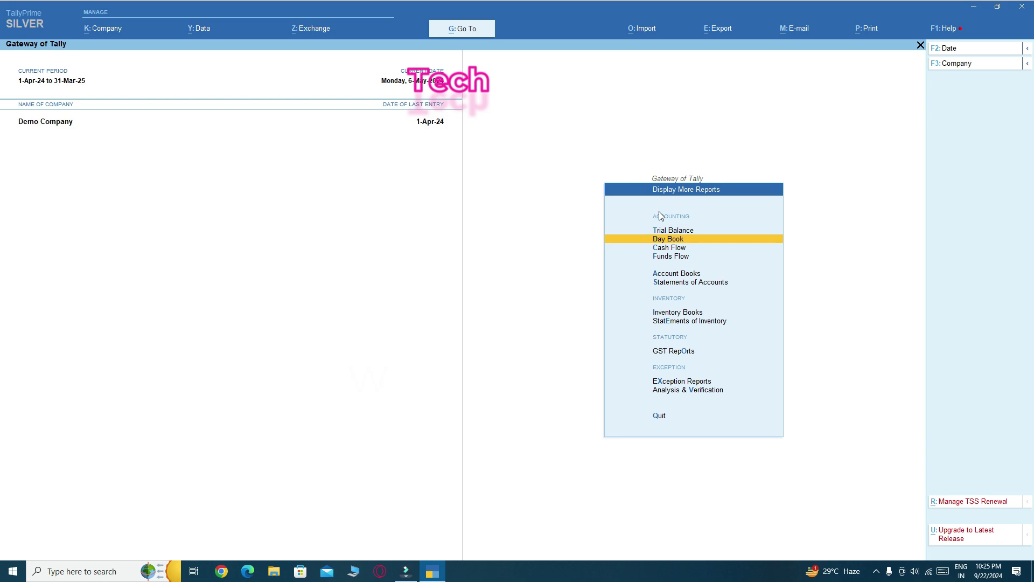
Step: Return to the Gateway of Tally and open accounting voucher creation
{"action": "key", "text": "v"}
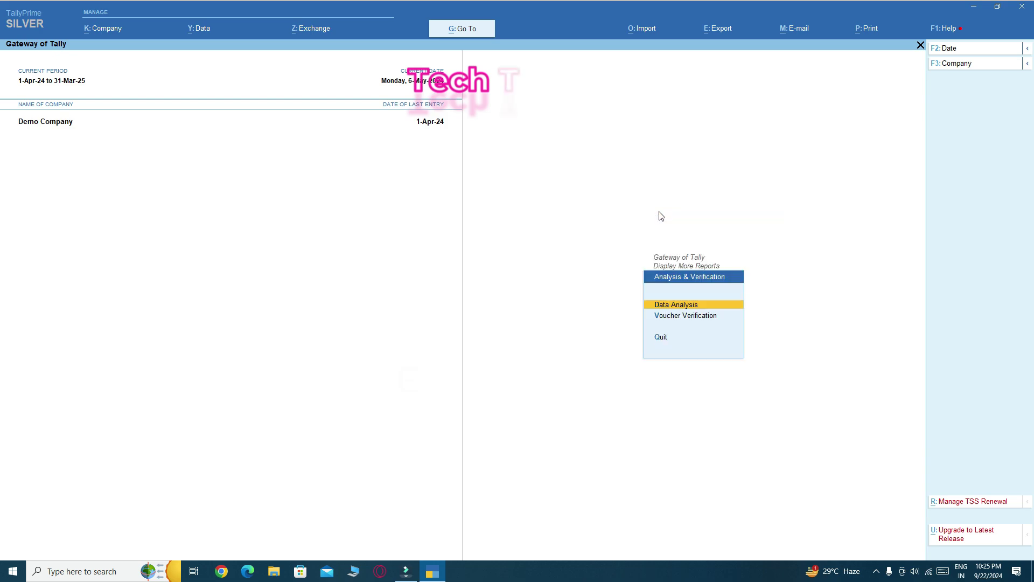
{"action": "key", "text": "Escape"}
{"action": "key", "text": "Escape"}
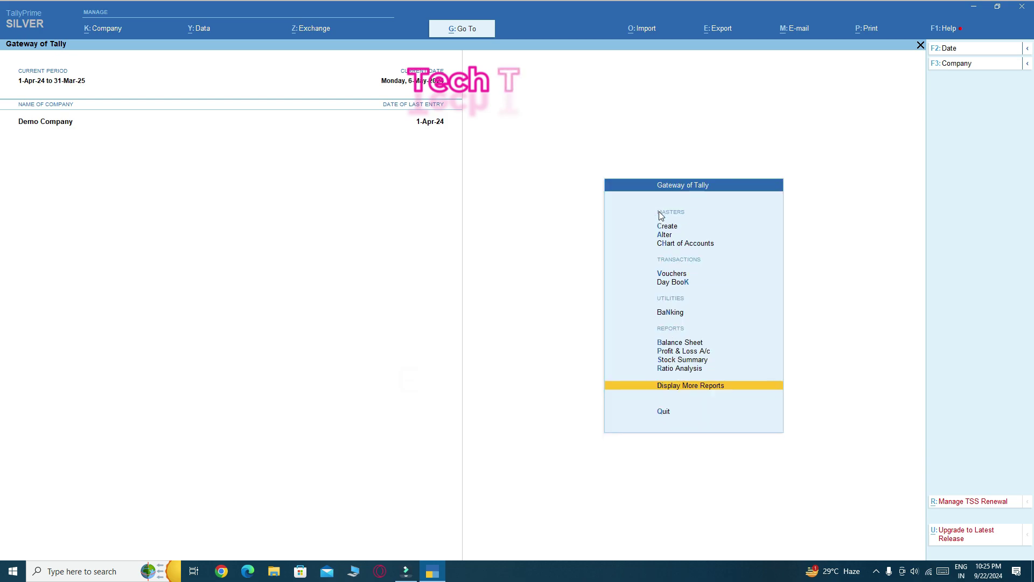
{"action": "key", "text": "v"}
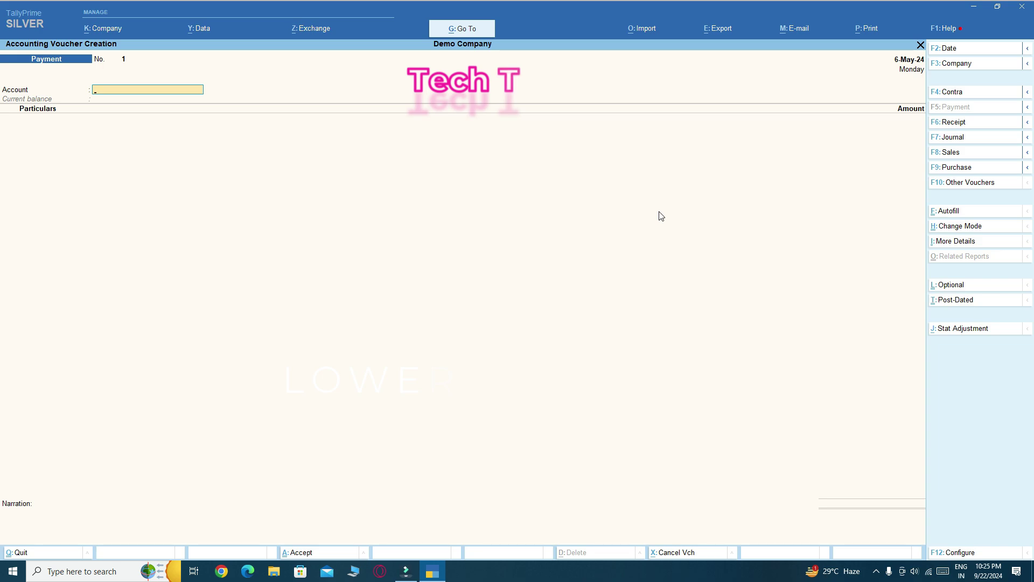
Step: Switch between the Contra, Payment and Receipt voucher types, ending on a new Receipt voucher
{"action": "key", "text": "F6"}
{"action": "key", "text": "F4"}
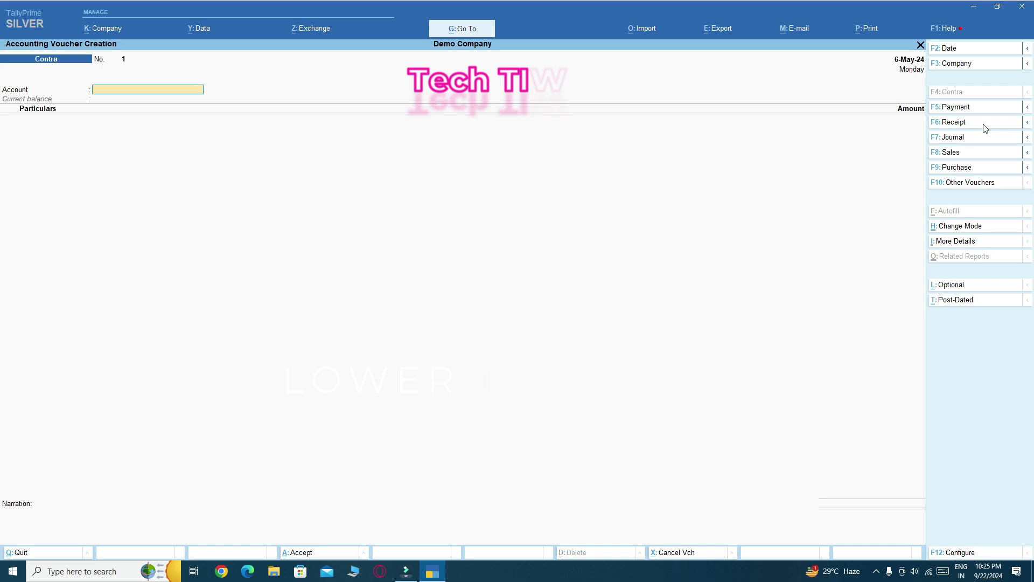
{"action": "left_click", "coordinate": [956, 110]}
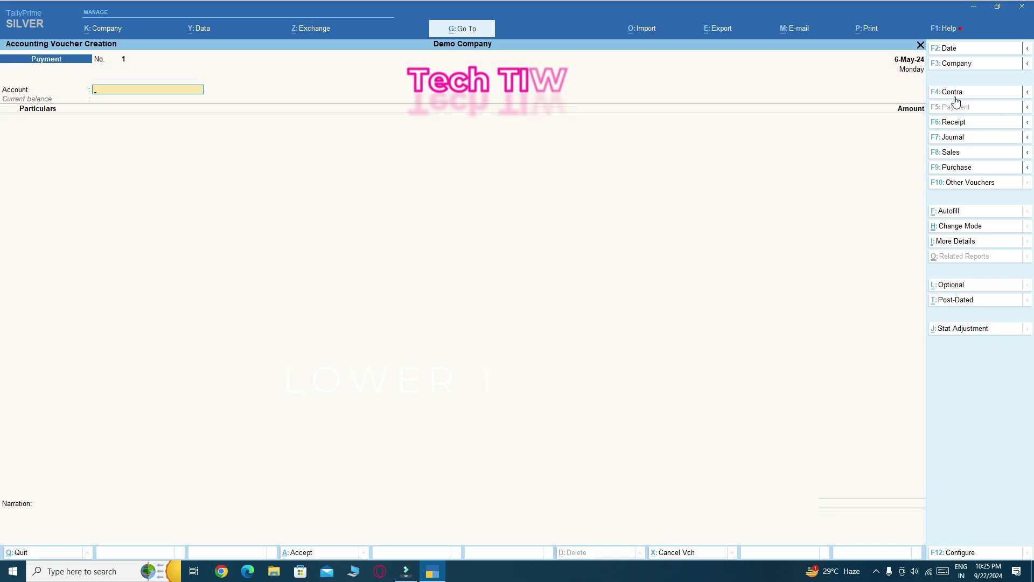
{"action": "left_click", "coordinate": [954, 92]}
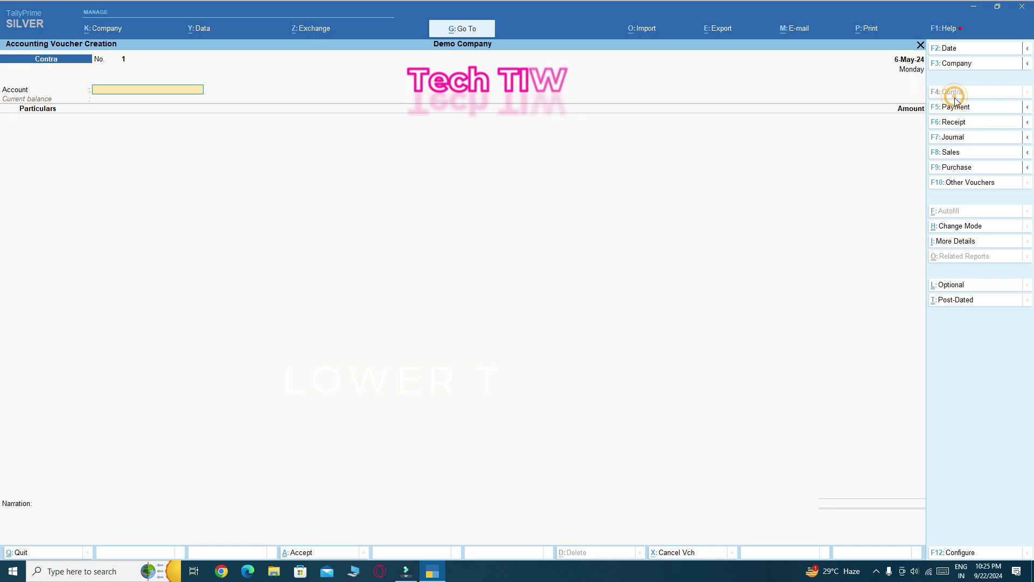
{"action": "left_click", "coordinate": [964, 123]}
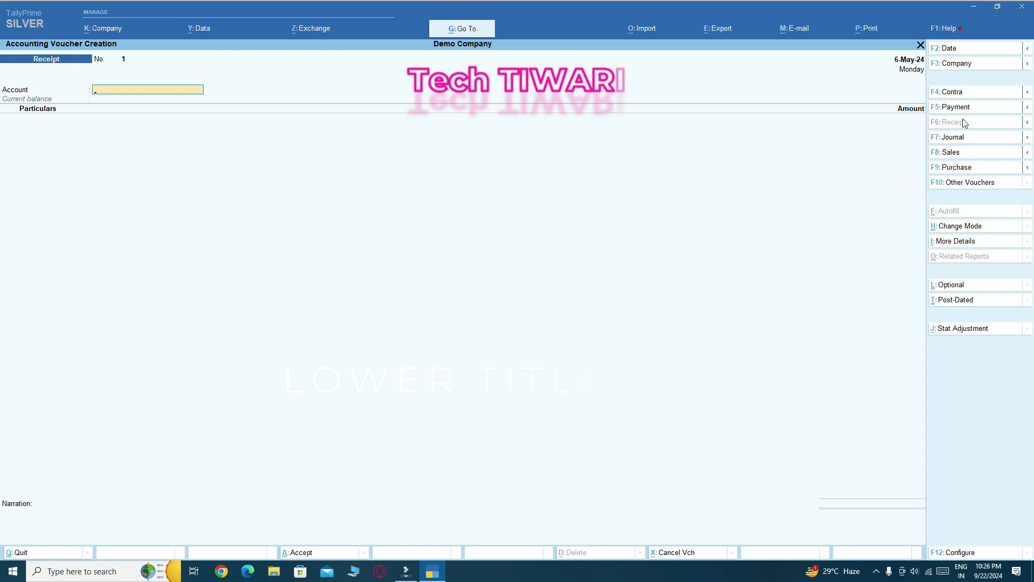
Step: Start creating a ledger from the voucher, naming it Bob A/c followed by the account number
{"action": "key", "text": "alt+c"}
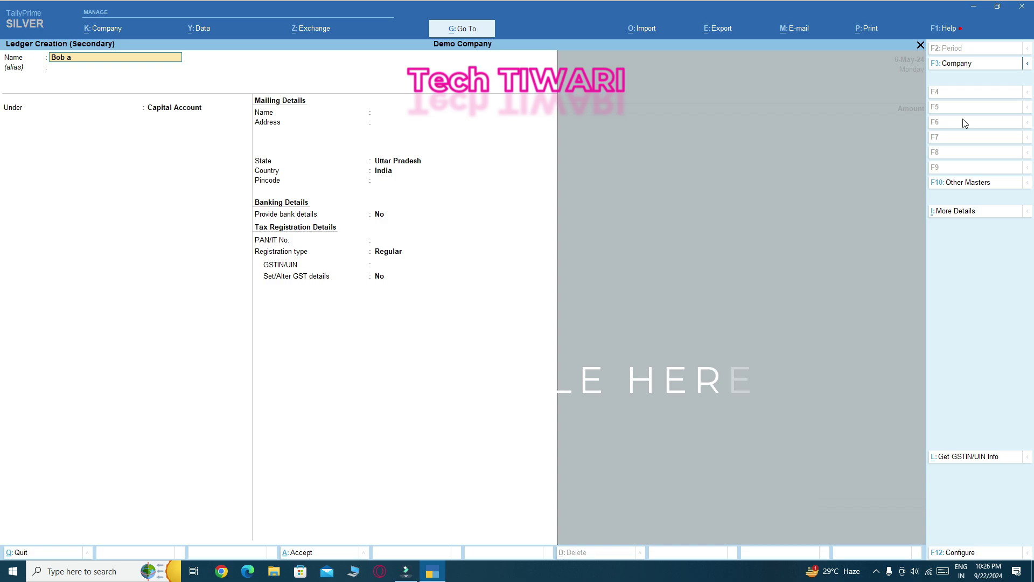
{"action": "type", "text": "c1235466"}
{"action": "key", "text": "Return"}
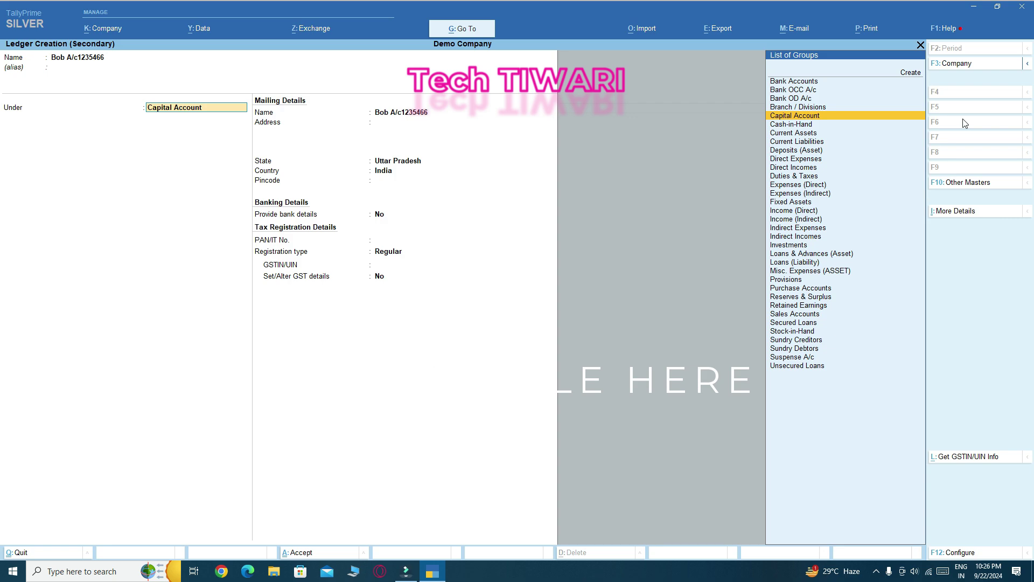
Step: Place the new bank ledger under the Bank Accounts group
{"action": "type", "text": "Bank"}
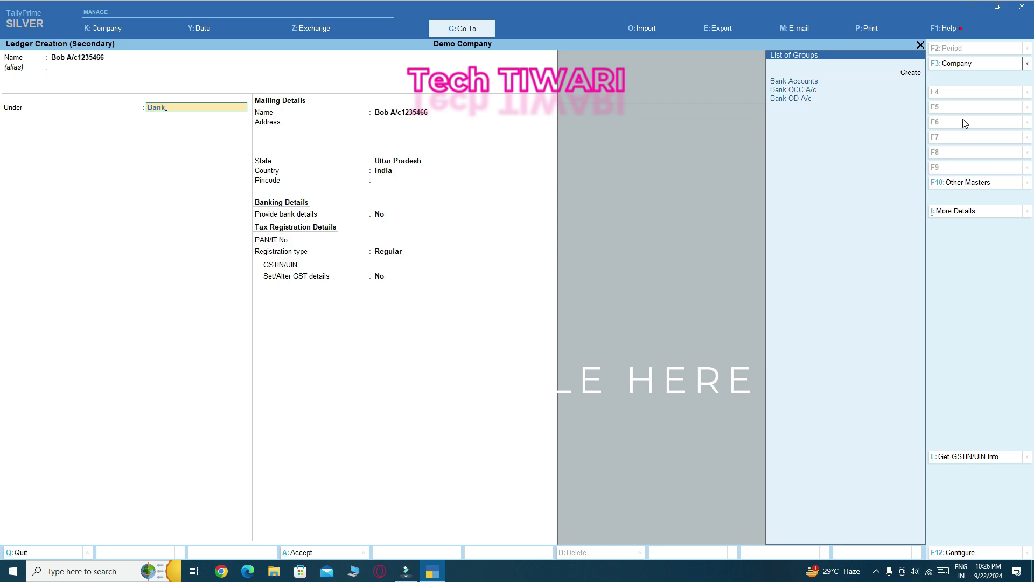
{"action": "key", "text": "Down"}
{"action": "key", "text": "Down"}
{"action": "key", "text": "Down"}
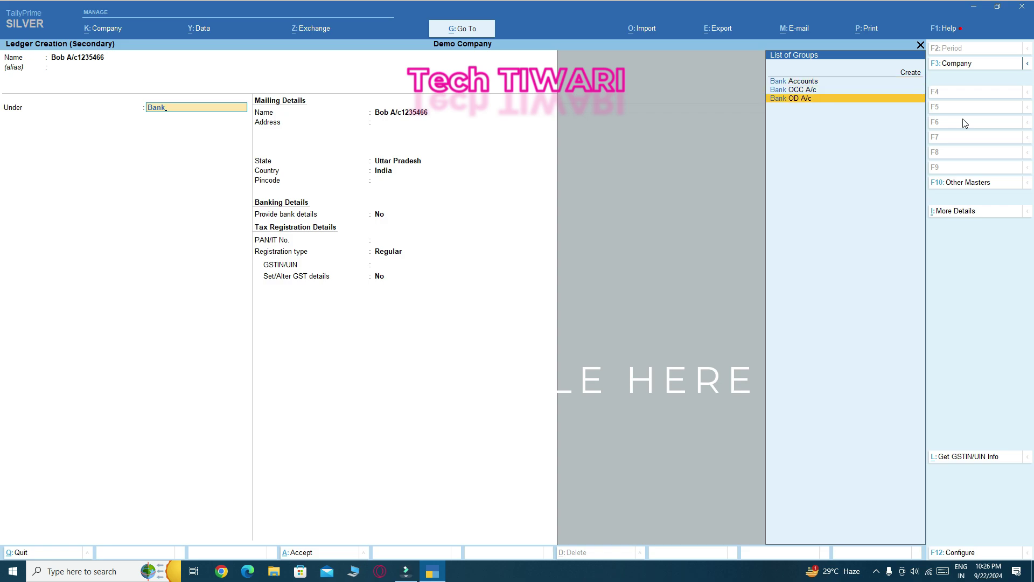
{"action": "key", "text": "Up"}
{"action": "key", "text": "Up"}
{"action": "key", "text": "Down"}
{"action": "key", "text": "Down"}
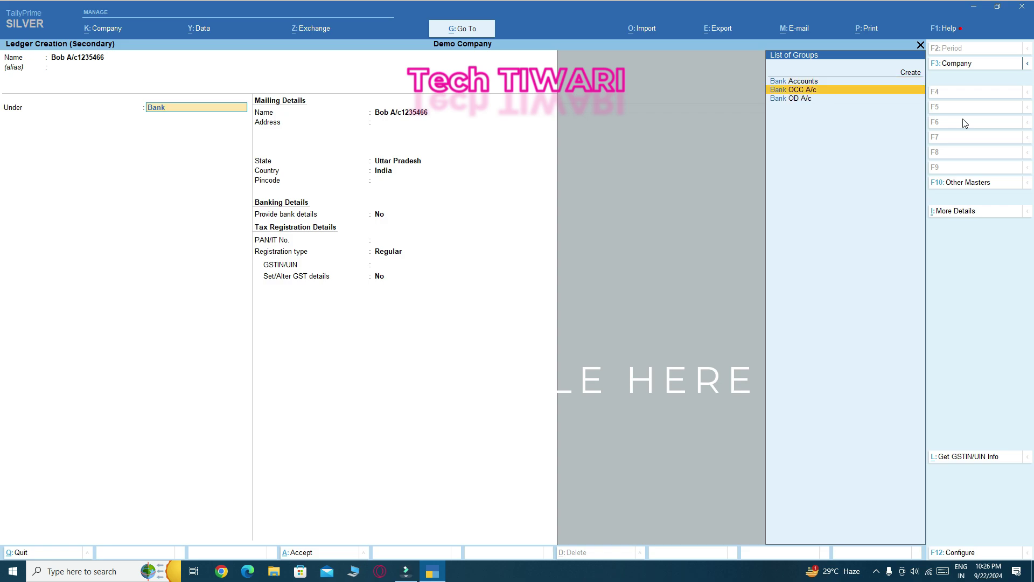
{"action": "key", "text": "Up"}
{"action": "key", "text": "Up"}
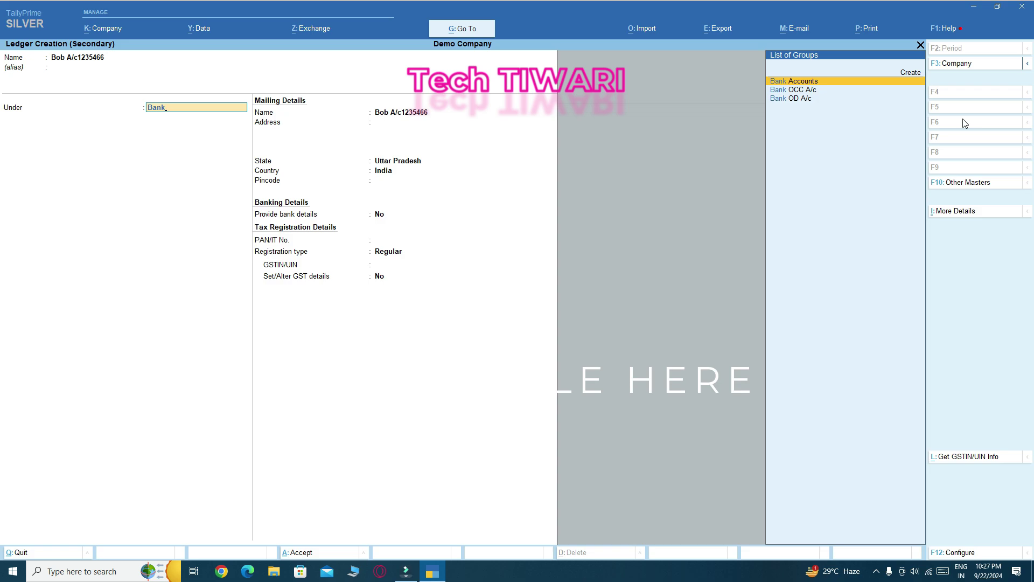
{"action": "key", "text": "Return"}
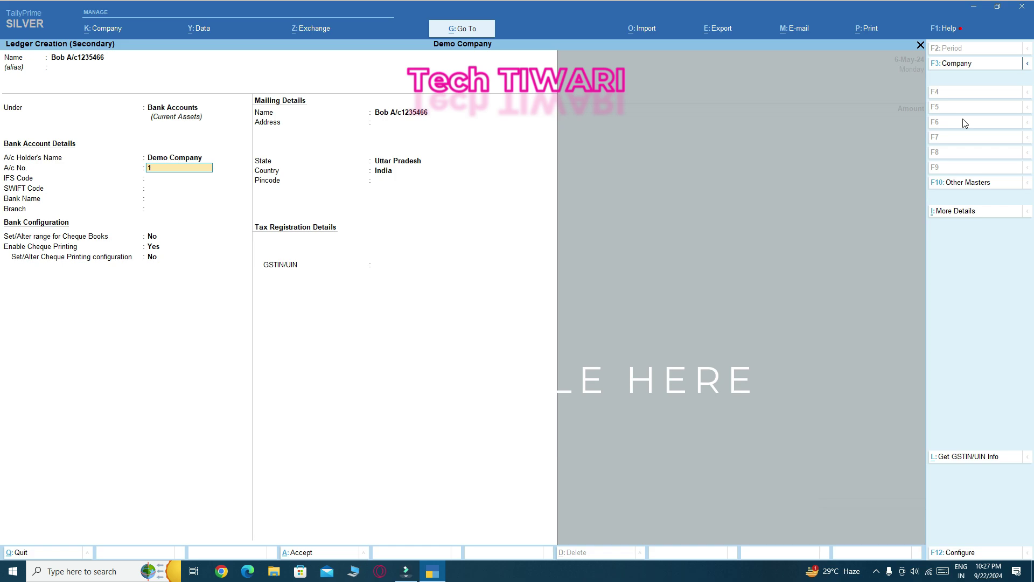
Step: Fill in the ledger's account number, set Bank Name to Not Applicable, and leave the ledger creation form
{"action": "key", "text": "Return"}
{"action": "key", "text": "Return"}
{"action": "key", "text": "Return"}
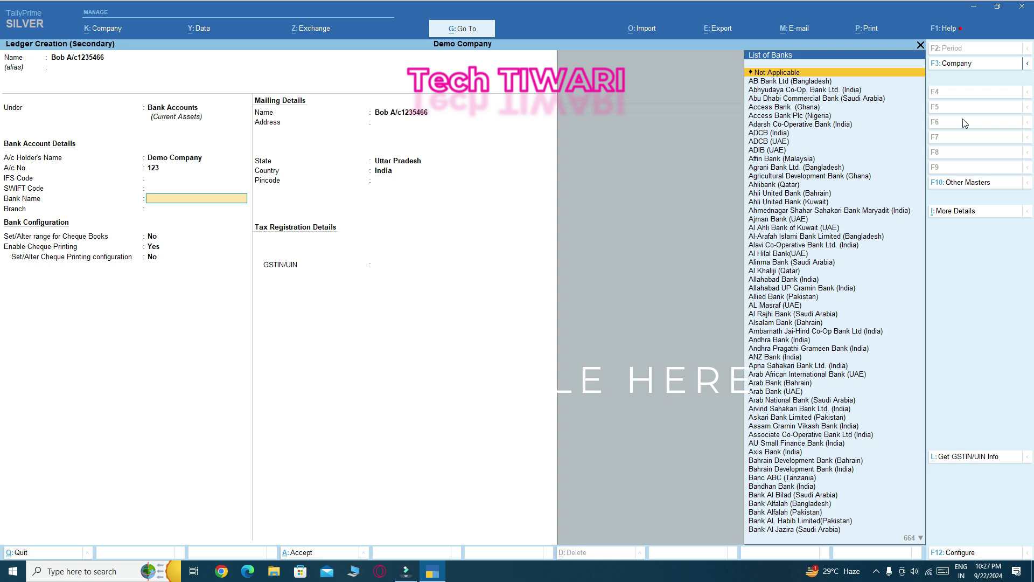
{"action": "key", "text": "Return"}
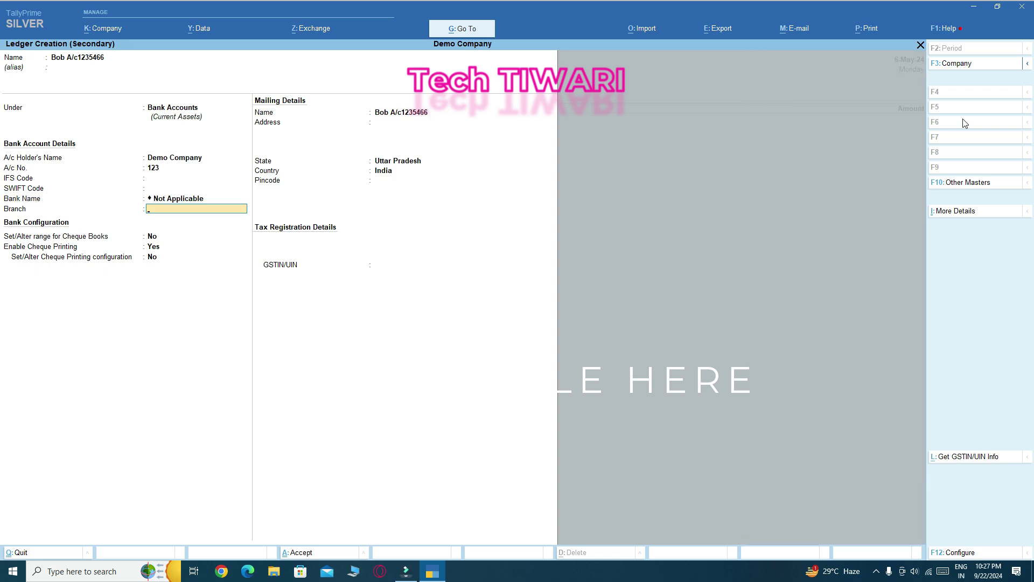
{"action": "key", "text": "ctrl+a"}
Step: Choose the existing Bob A/c bank ledger as the receipt's account and credit Rahul Enterprise with 86,730
{"action": "type", "text": "B"}
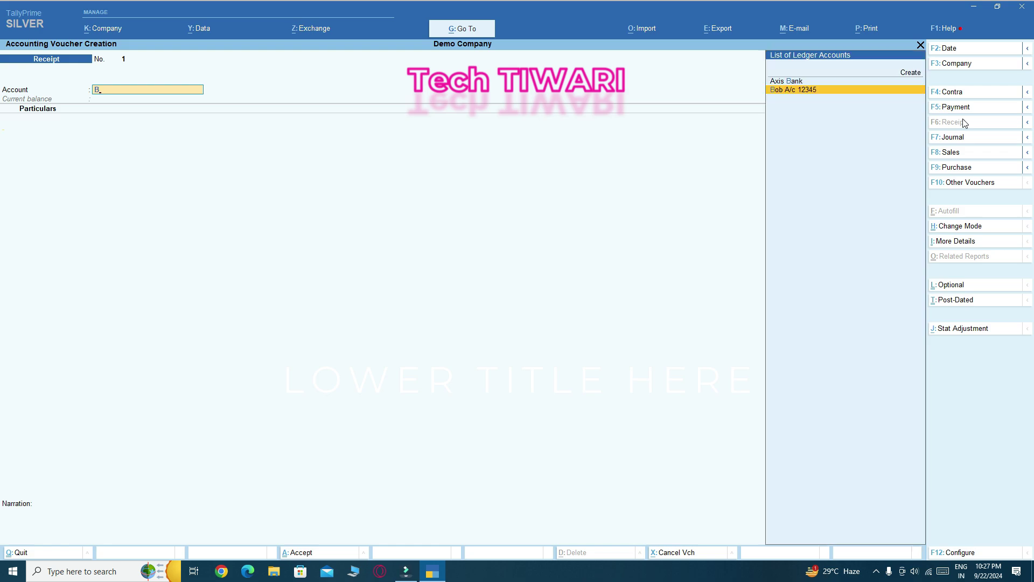
{"action": "key", "text": "Return"}
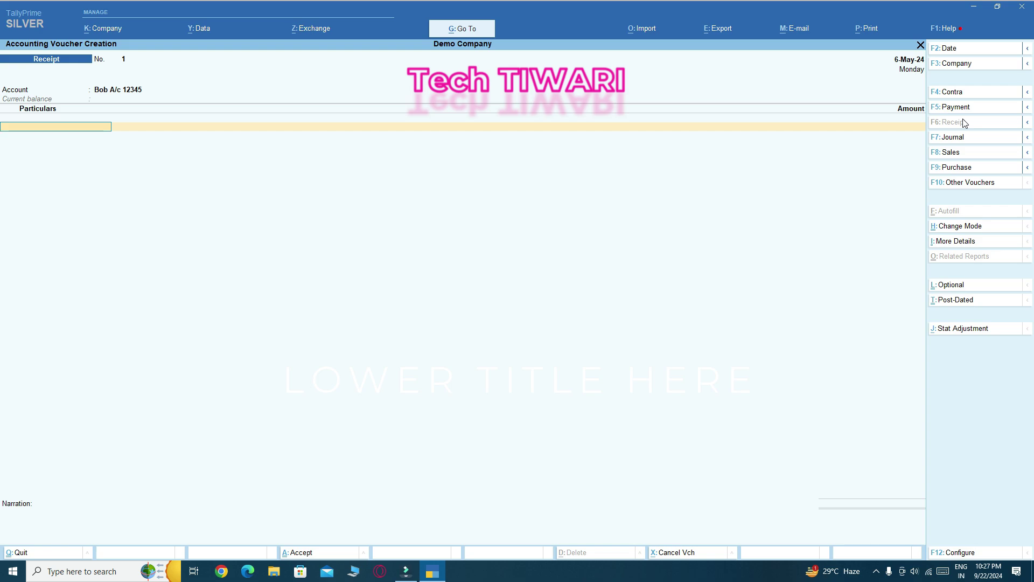
{"action": "type", "text": "Rahu"}
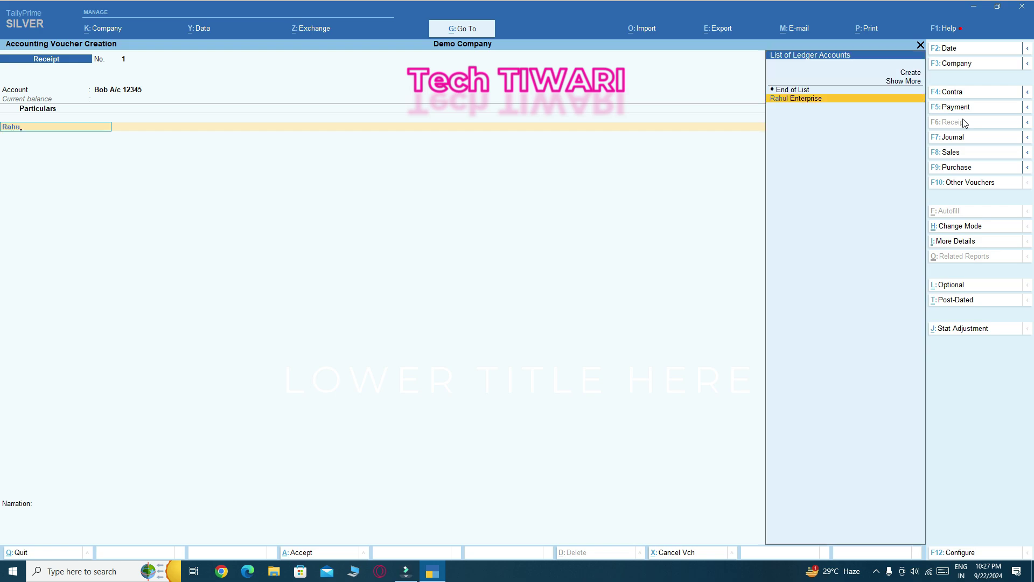
{"action": "key", "text": "Return"}
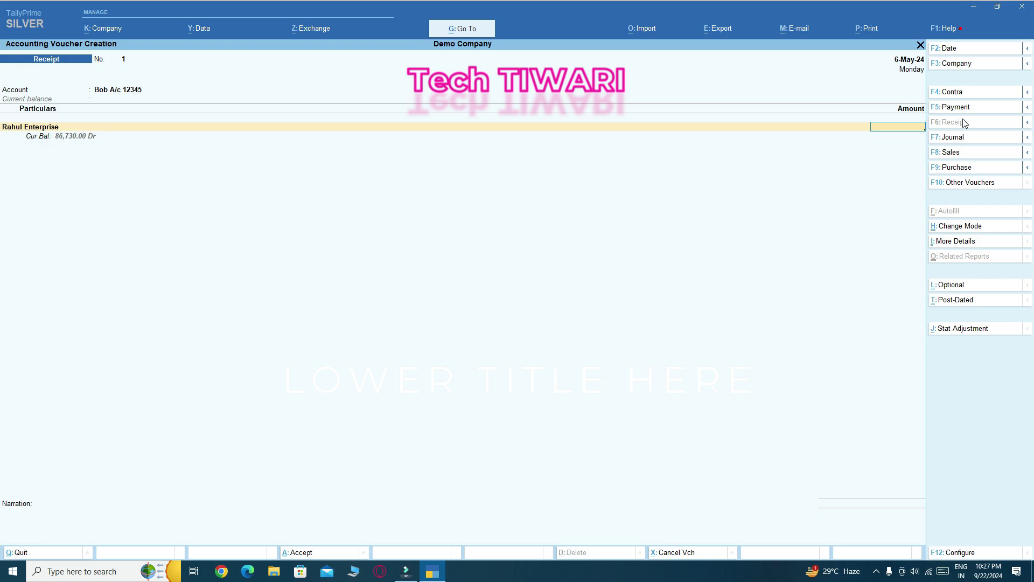
{"action": "type", "text": "86730"}
{"action": "key", "text": "Return"}
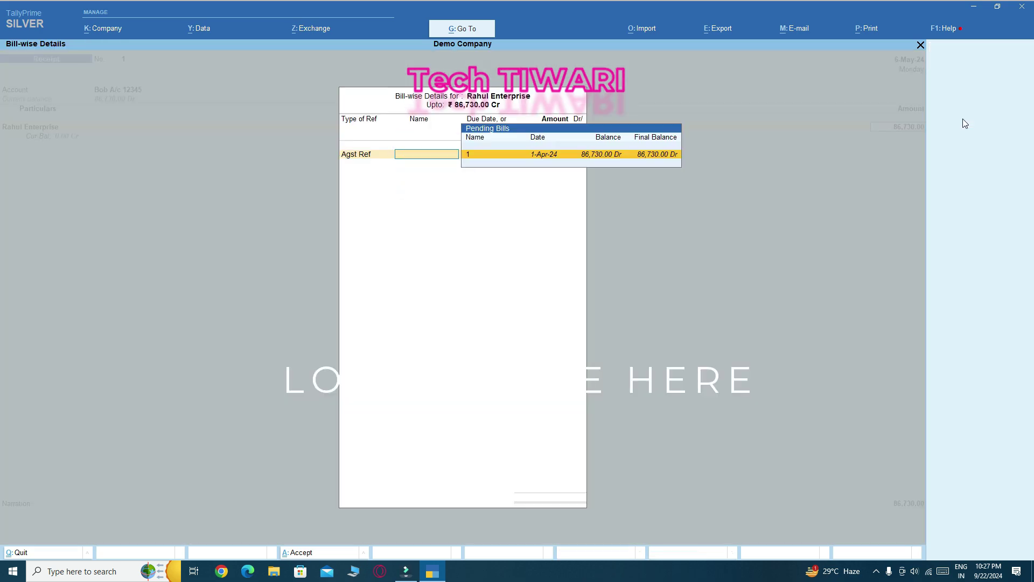
Step: Allocate the receipt as Agst Ref to pending bill 1 and end the list of particulars
{"action": "key", "text": "Return"}
{"action": "key", "text": "Return"}
{"action": "key", "text": "Return"}
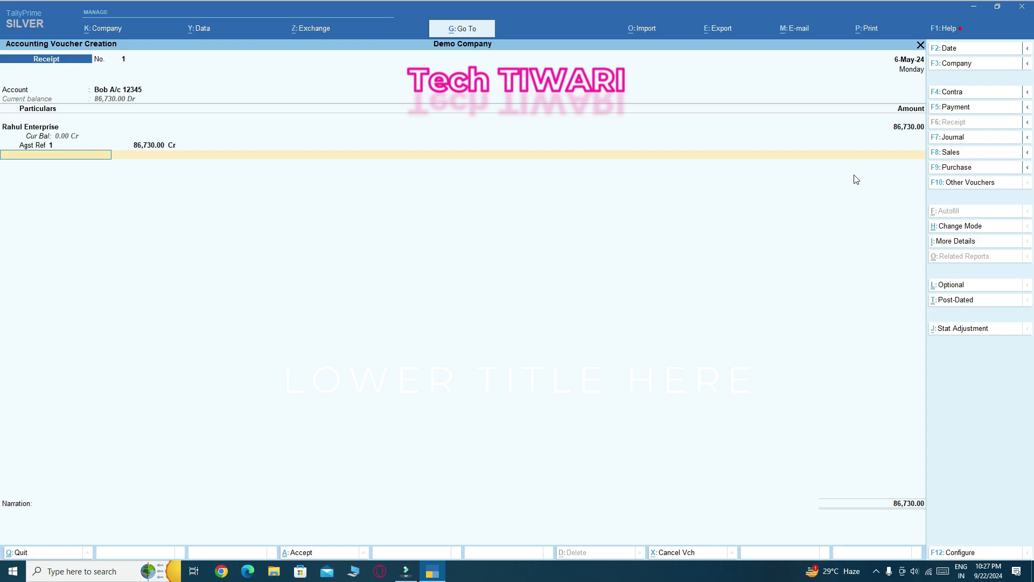
{"action": "key", "text": "BackSpace"}
{"action": "key", "text": "Return"}
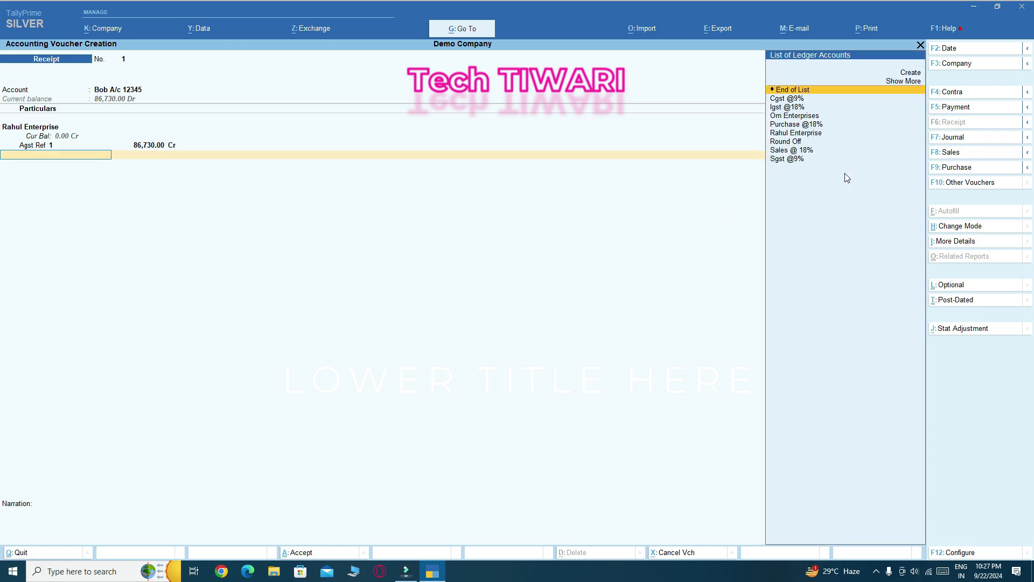
{"action": "key", "text": "Return"}
{"action": "key", "text": "Return"}
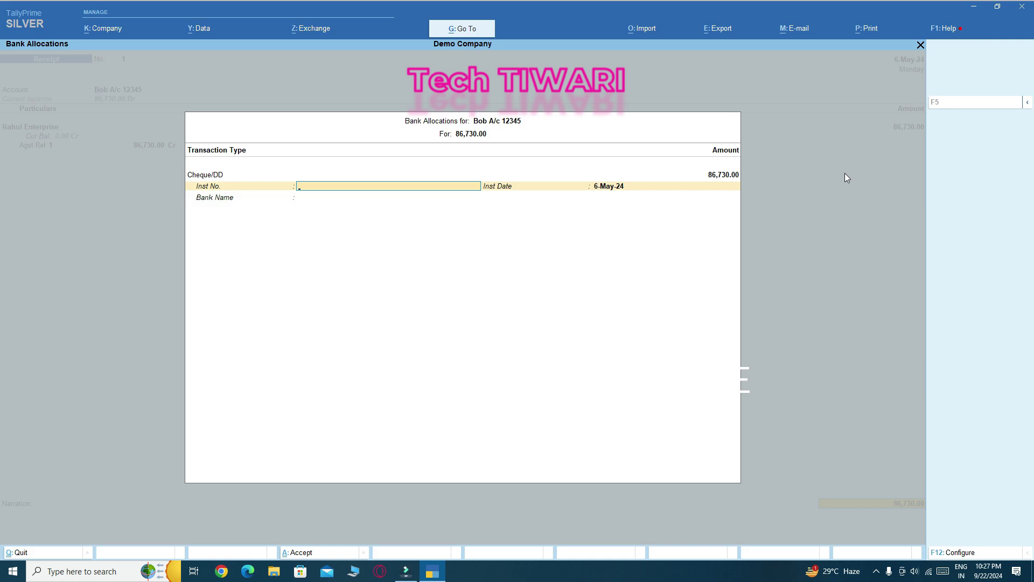
Step: Complete the Cheque/DD bank allocation with the instrument number and UCO Bank (India) as the bank name
{"action": "key", "text": "BackSpace"}
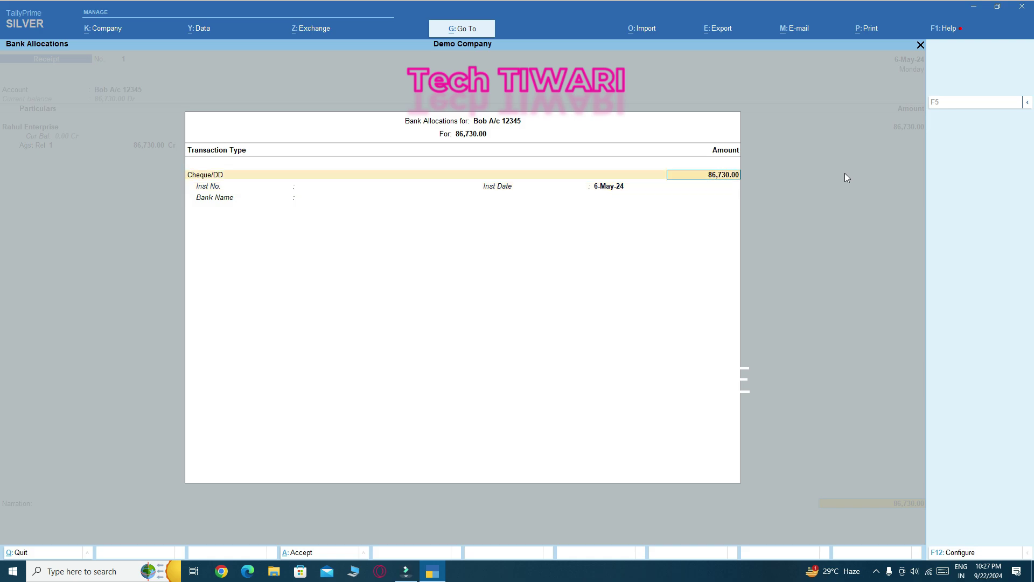
{"action": "key", "text": "Return"}
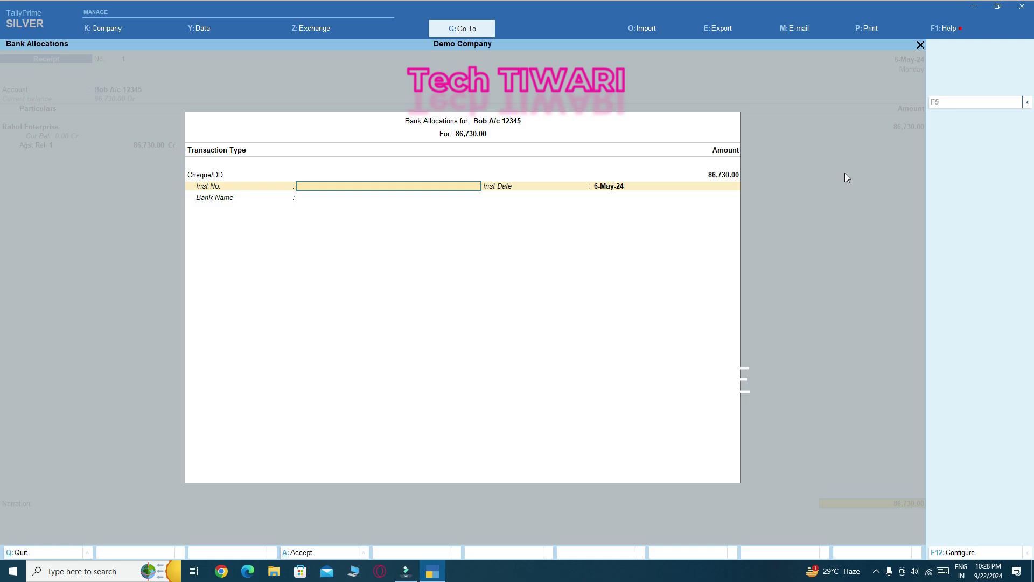
{"action": "type", "text": "123456"}
{"action": "key", "text": "Return"}
{"action": "key", "text": "Return"}
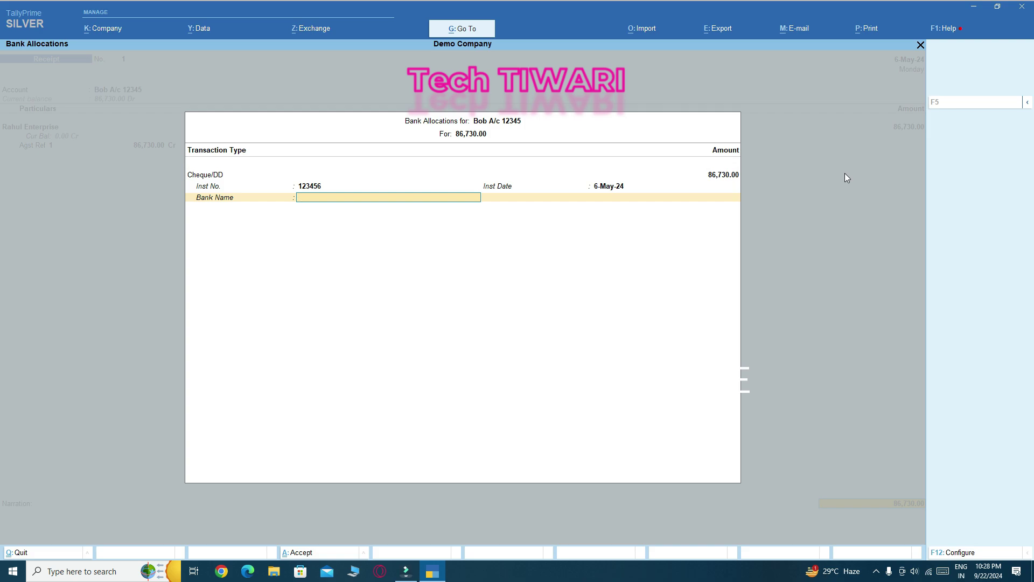
{"action": "type", "text": "U"}
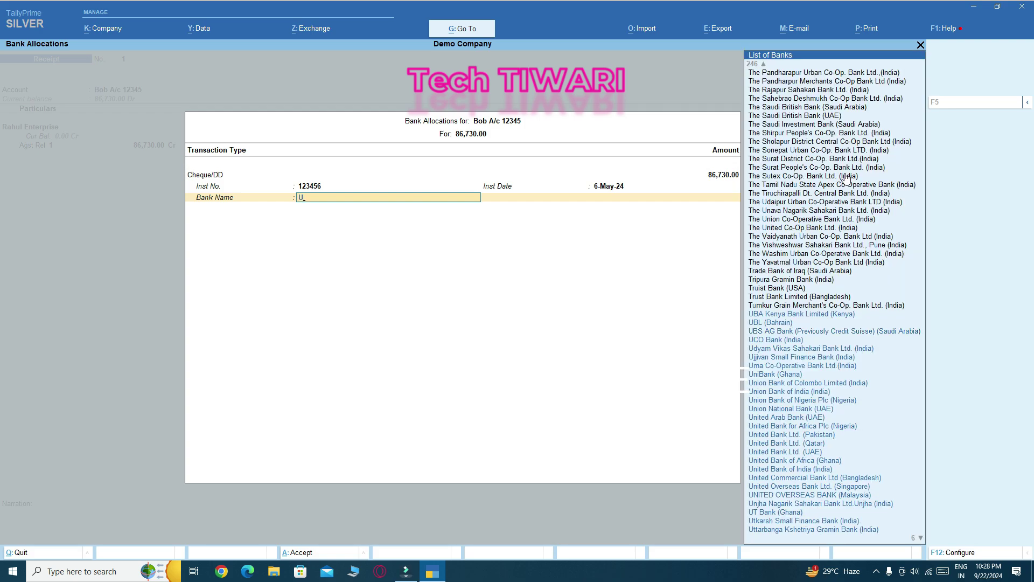
{"action": "type", "text": "c"}
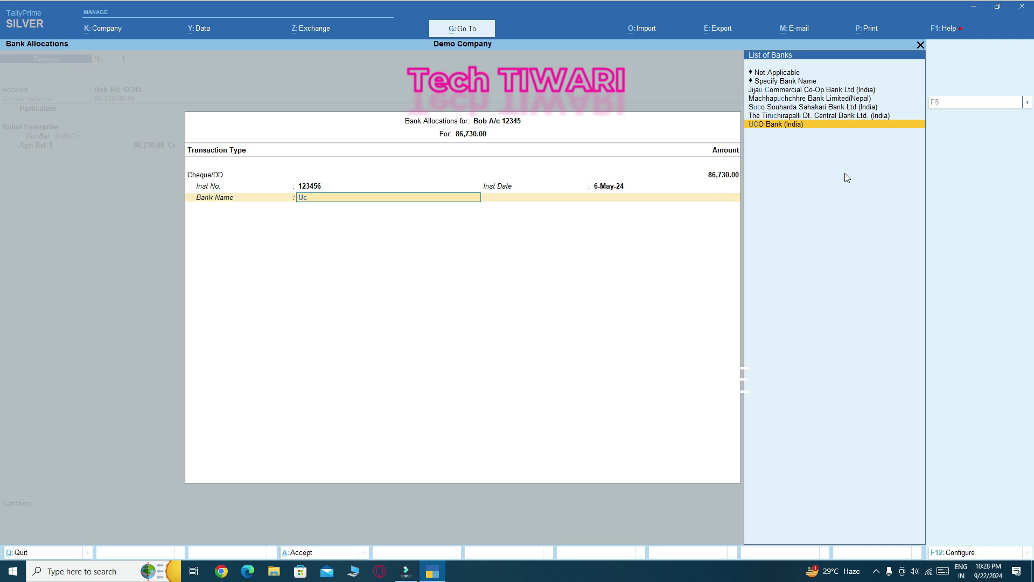
{"action": "key", "text": "Return"}
{"action": "key", "text": "Return"}
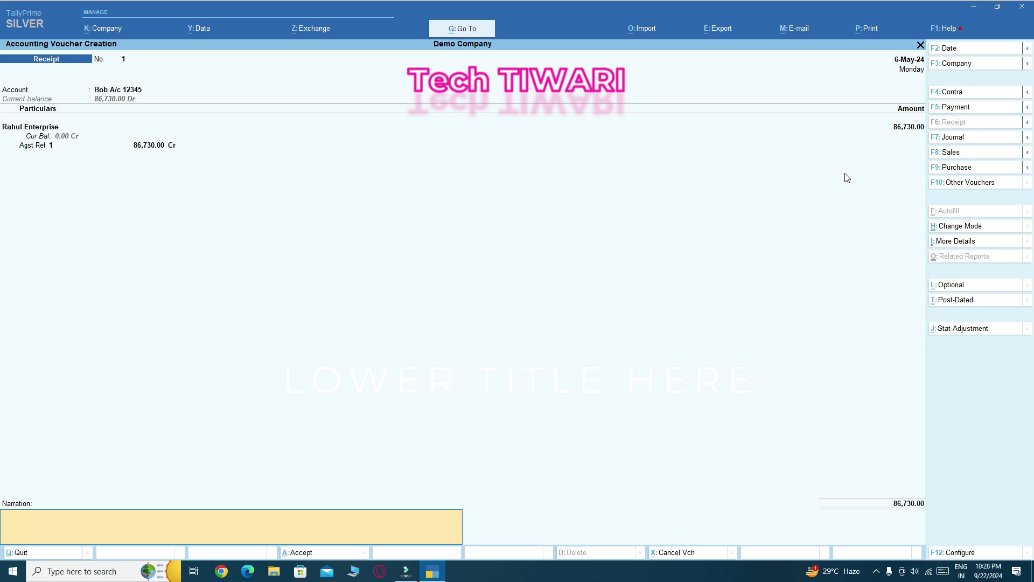
Step: Enter a narration with the cheque number and save the Receipt voucher
{"action": "type", "text": "ch"}
{"action": "type", "text": "1234"}
{"action": "key", "text": "Return"}
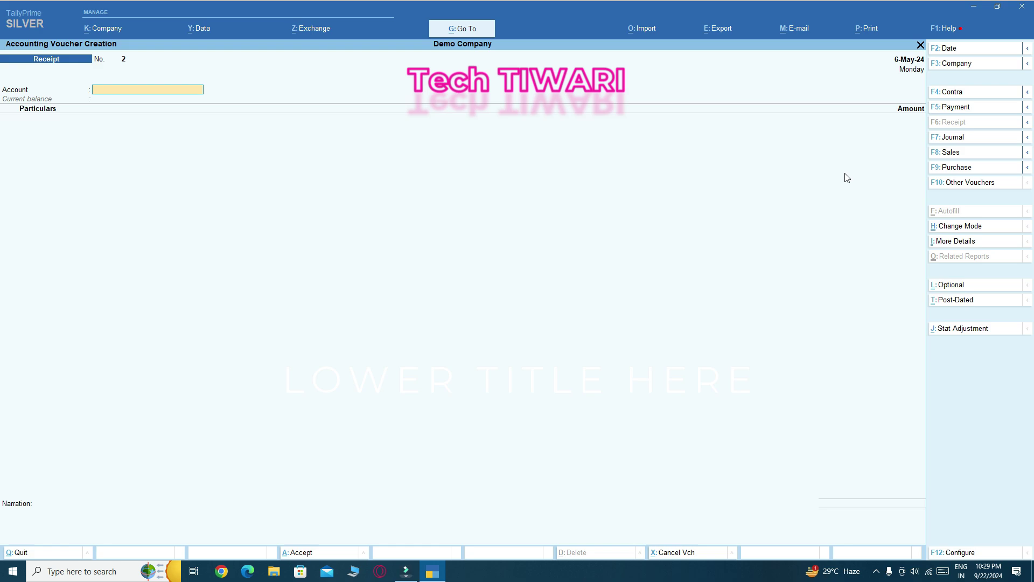
Step: Start a Payment voucher with the Bob A/c bank ledger as the account and Om Enterprises under Particulars
{"action": "key", "text": "F4"}
{"action": "key", "text": "F5"}
{"action": "type", "text": "Bob"}
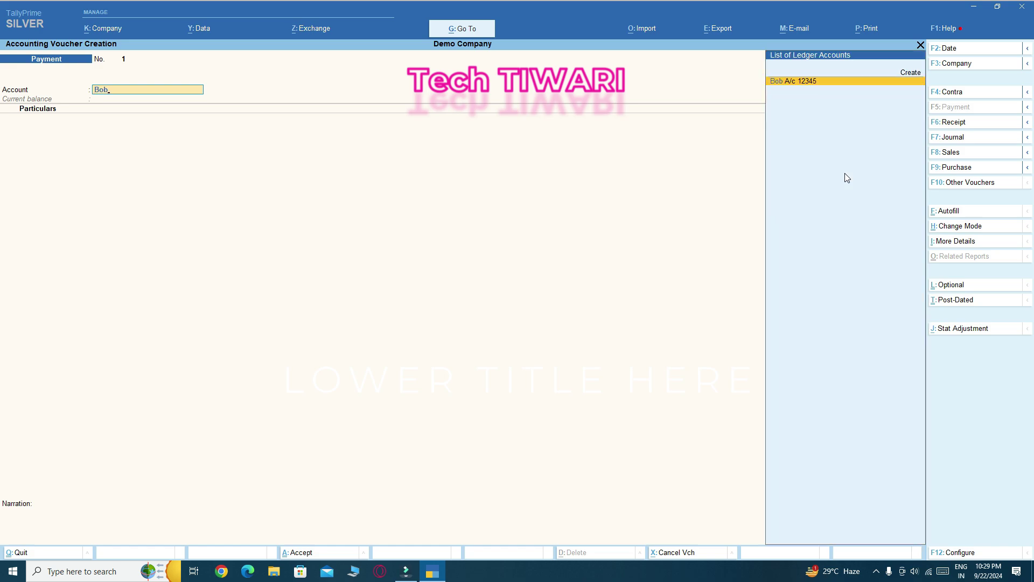
{"action": "key", "text": "Return"}
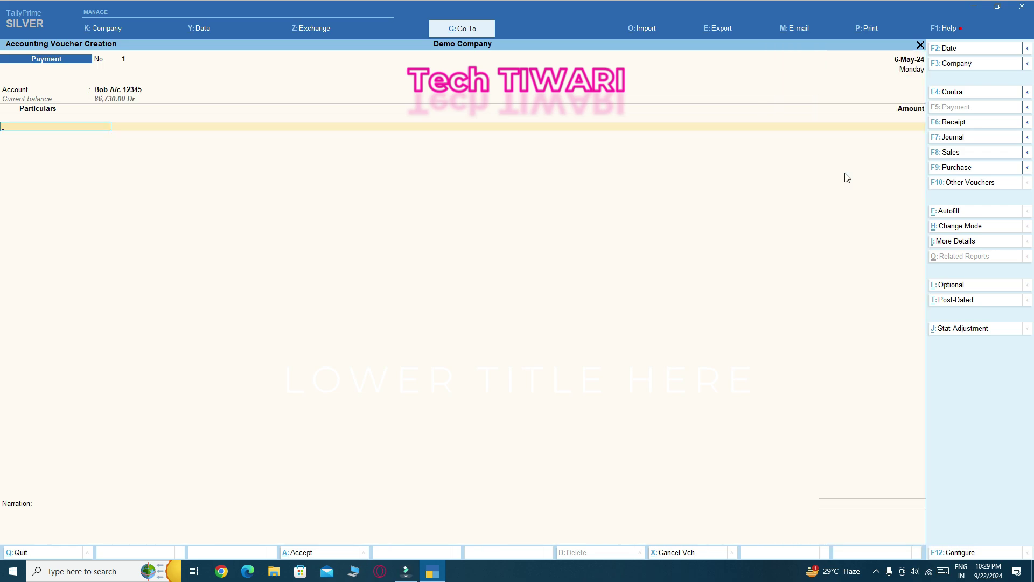
{"action": "type", "text": "Om"}
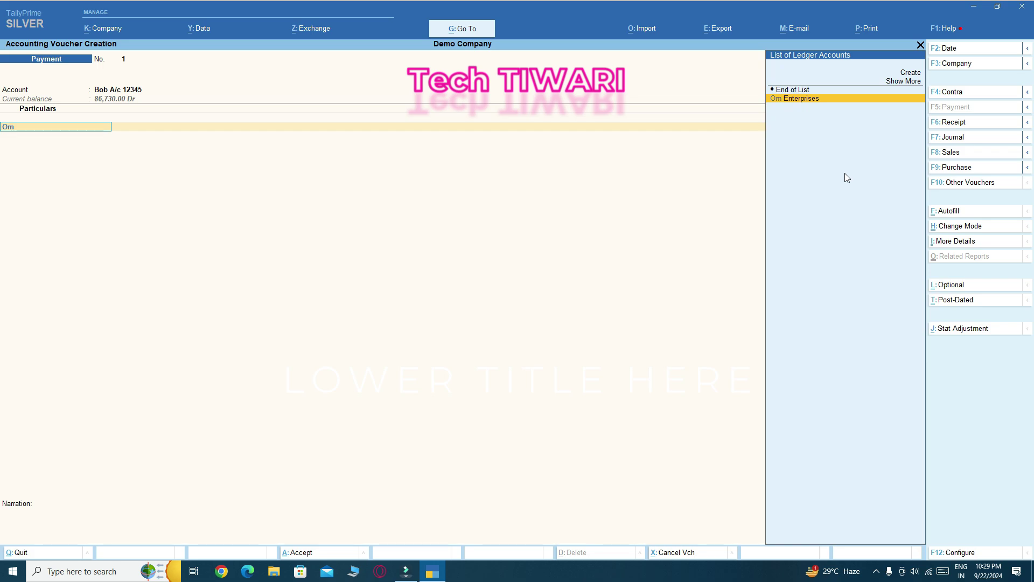
{"action": "key", "text": "Return"}
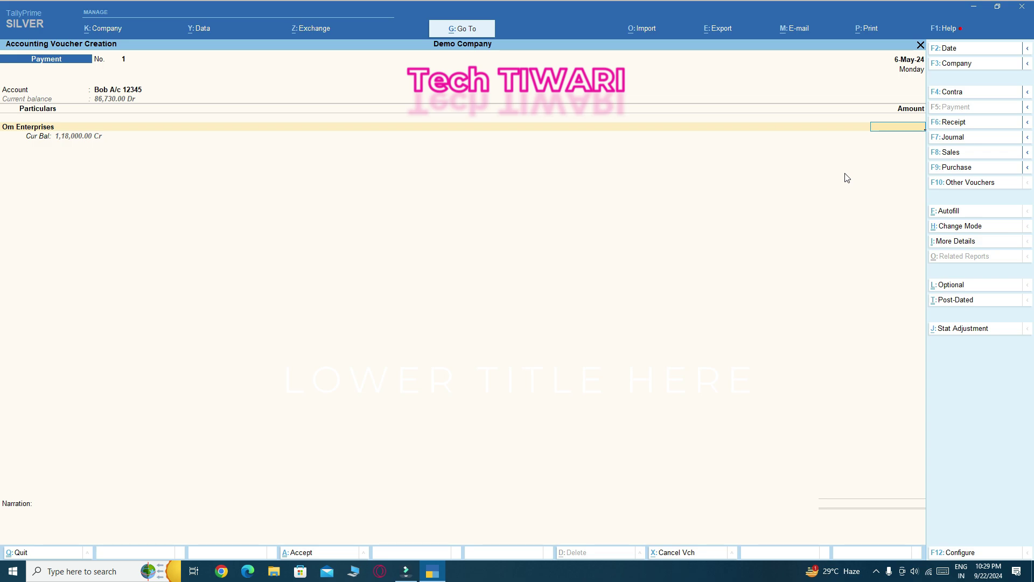
Step: Enter 70,000 for Om Enterprises, allocate it as Agst Ref to pending bill 1, and end the list of particulars
{"action": "type", "text": "00000"}
{"action": "key", "text": "BackSpace"}
{"action": "key", "text": "Return"}
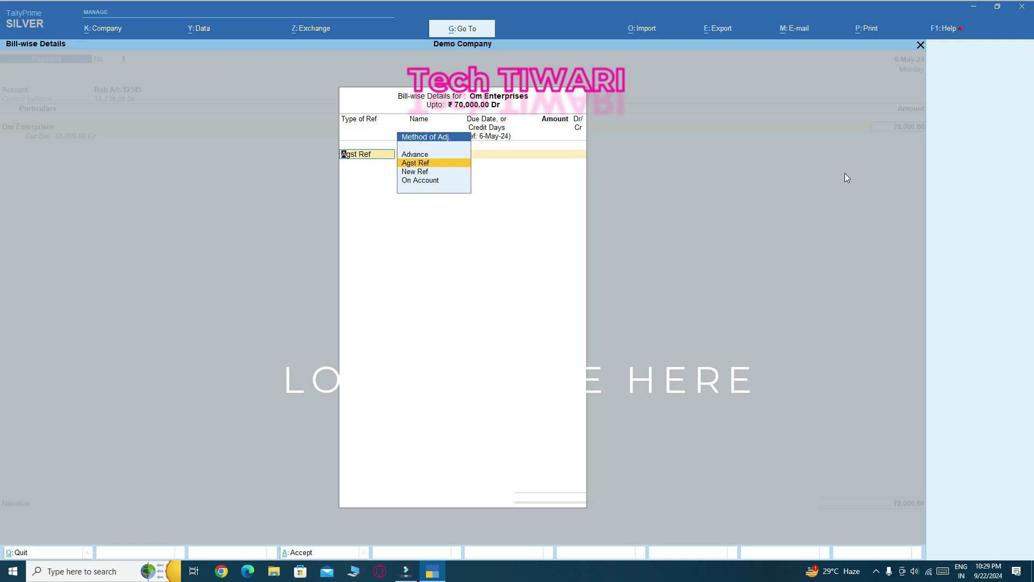
{"action": "key", "text": "Return"}
{"action": "key", "text": "Return"}
{"action": "key", "text": "Return"}
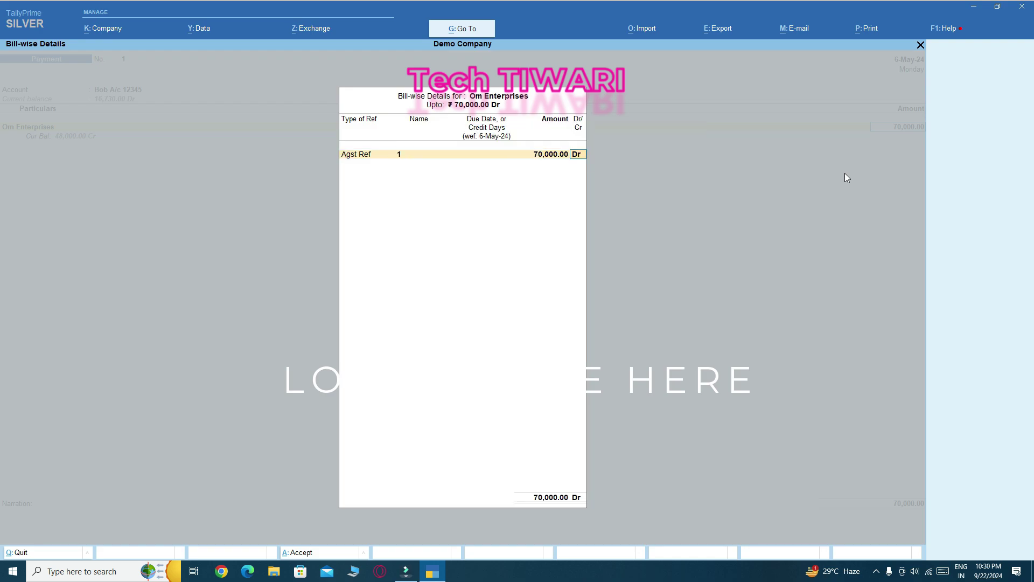
{"action": "key", "text": "Return"}
{"action": "key", "text": "Return"}
Step: Complete the Cheque bank allocation for Bob A/c with cheque range Not Applicable and the cheque's instrument number
{"action": "key", "text": "Return"}
{"action": "key", "text": "Return"}
{"action": "key", "text": "Return"}
{"action": "key", "text": "Return"}
{"action": "key", "text": "Return"}
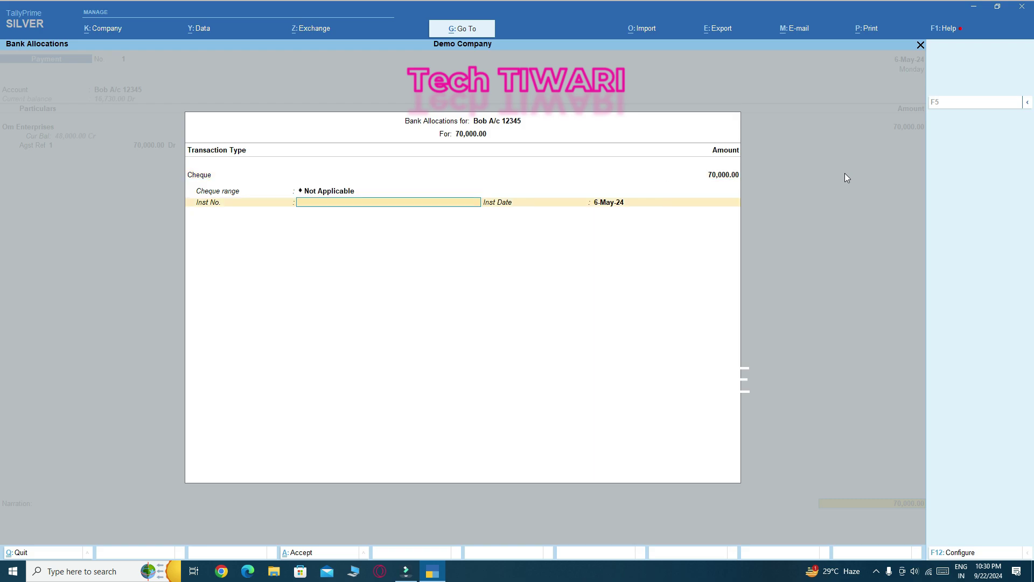
{"action": "type", "text": "123456"}
{"action": "key", "text": "Return"}
{"action": "key", "text": "Return"}
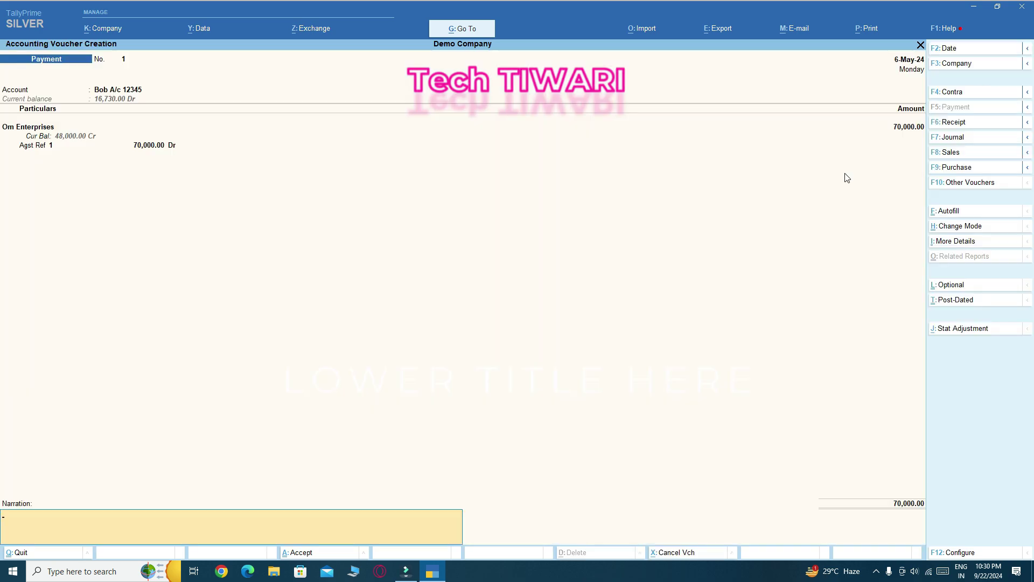
Step: Enter a narration with the cheque number and save the Payment voucher
{"action": "type", "text": "chq no.12345"}
{"action": "key", "text": "Return"}
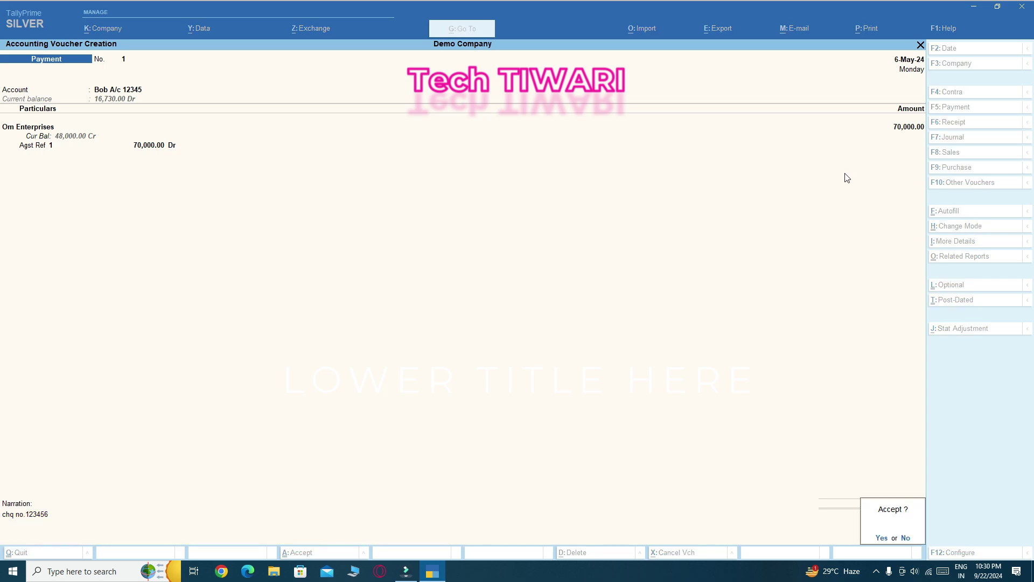
{"action": "key", "text": "Return"}
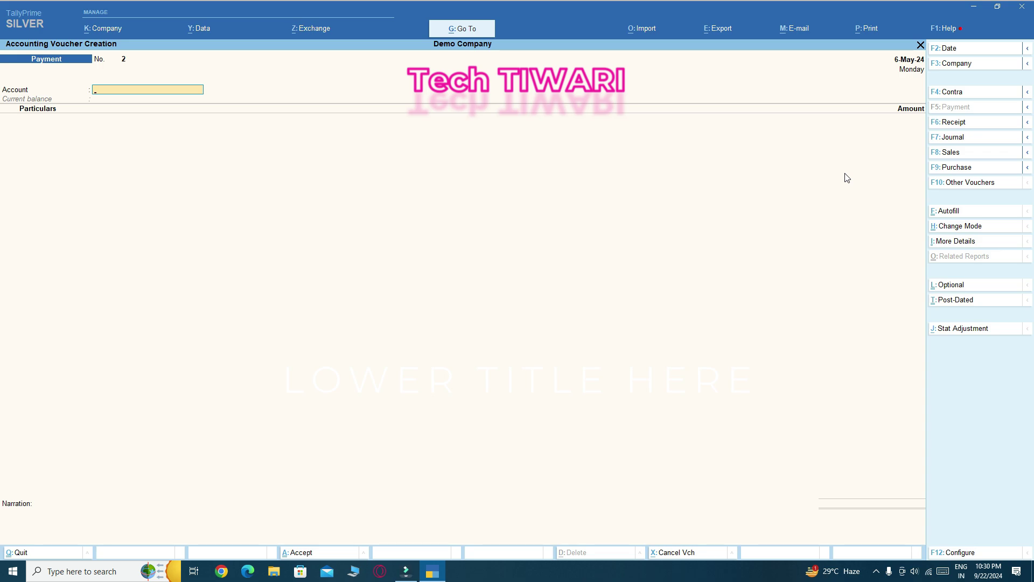
Step: Start a Contra voucher with the Bob A/c bank ledger as the account and Axis Bank under Particulars
{"action": "key", "text": "F4"}
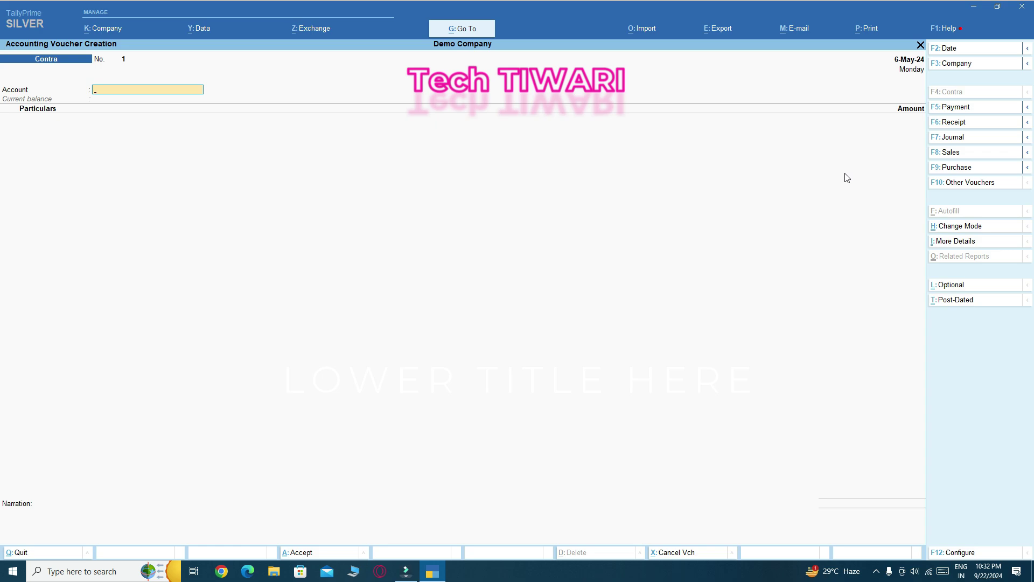
{"action": "type", "text": "Bob"}
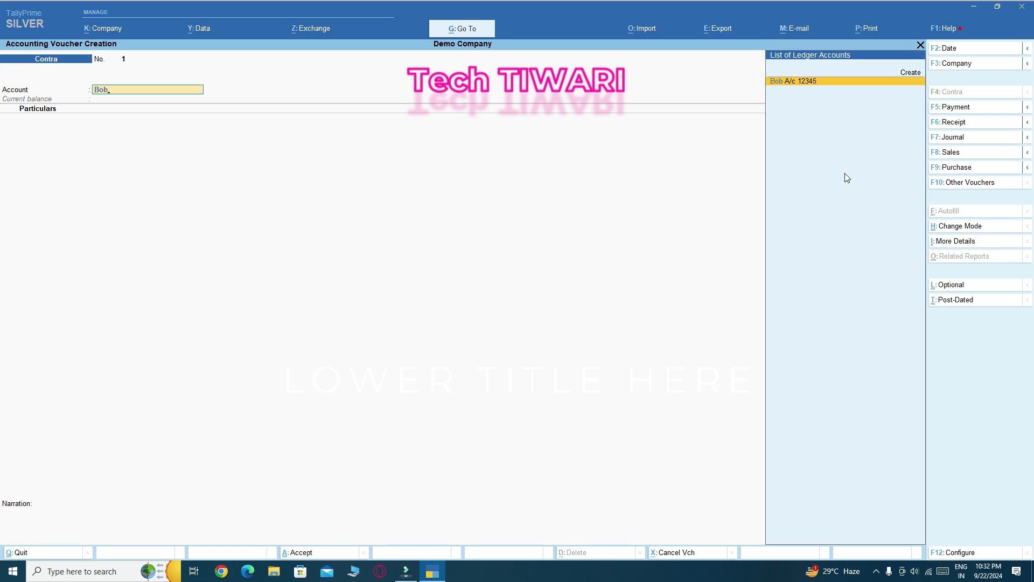
{"action": "key", "text": "Return"}
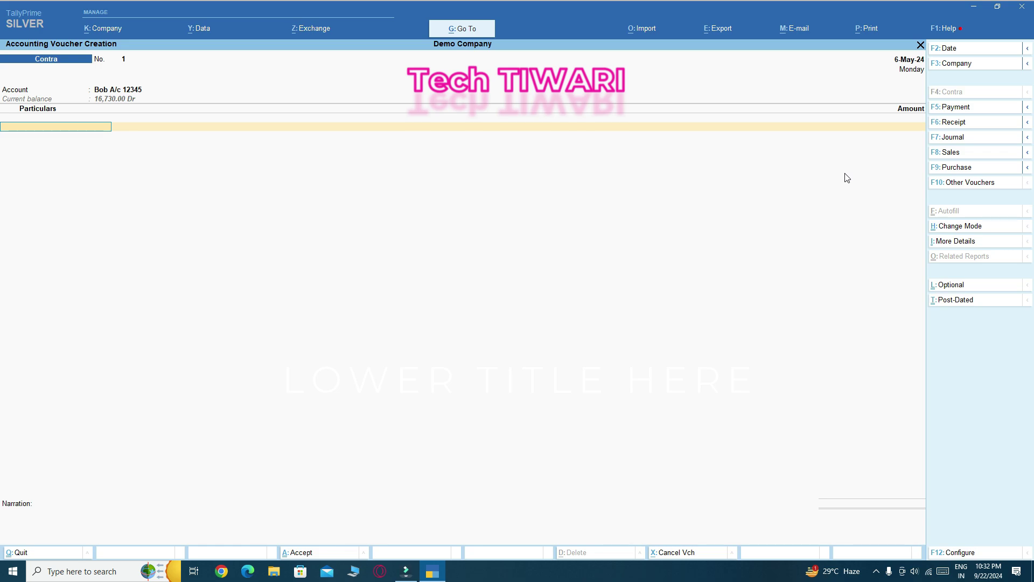
{"action": "type", "text": "ax"}
{"action": "key", "text": "Return"}
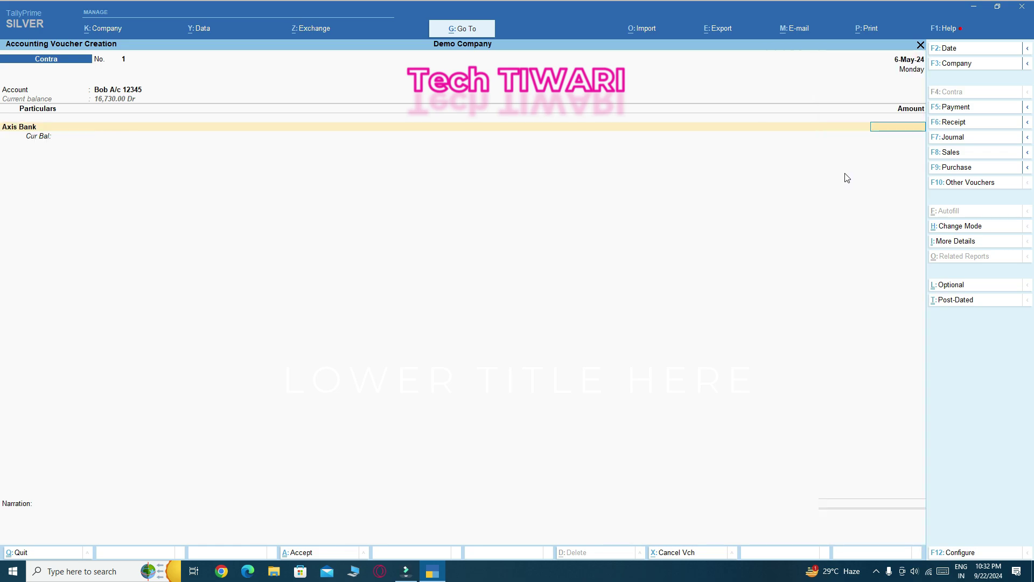
{"action": "key", "text": "BackSpace"}
{"action": "key", "text": "BackSpace"}
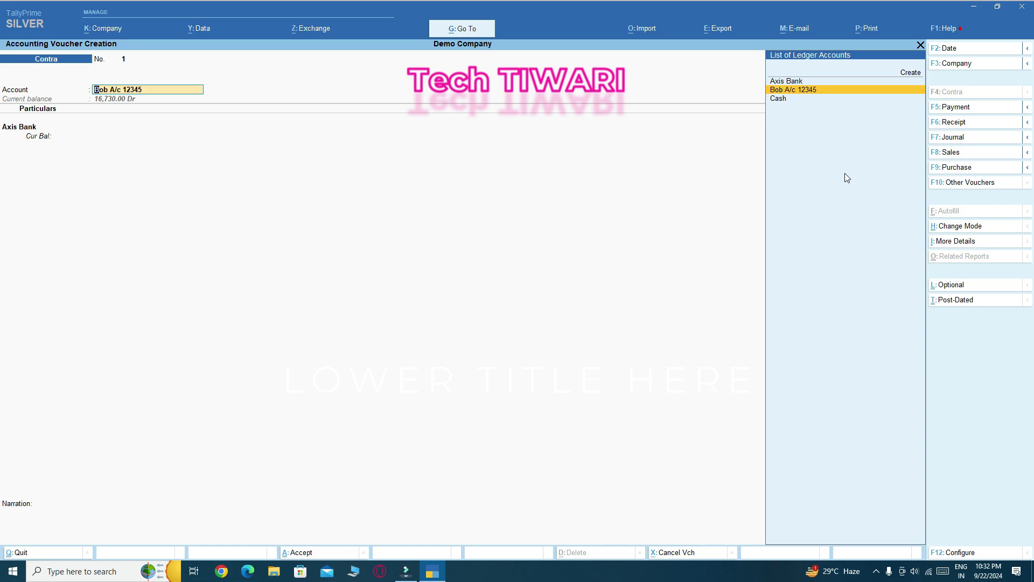
{"action": "key", "text": "Return"}
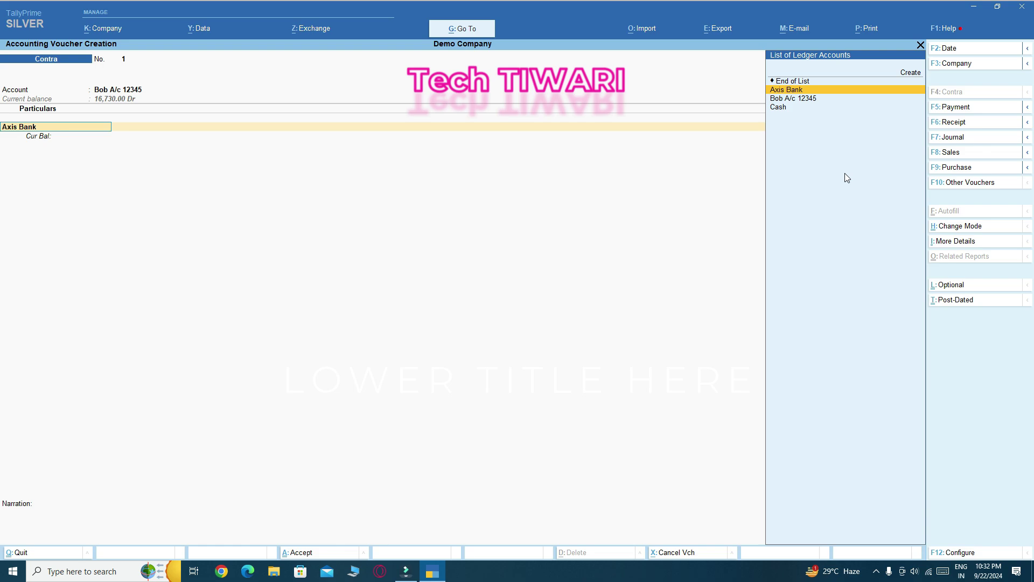
{"action": "key", "text": "Return"}
Step: Enter 50,000 for Axis Bank and accept its Cheque bank allocation with the instrument number left blank
{"action": "type", "text": "50000"}
{"action": "key", "text": "Return"}
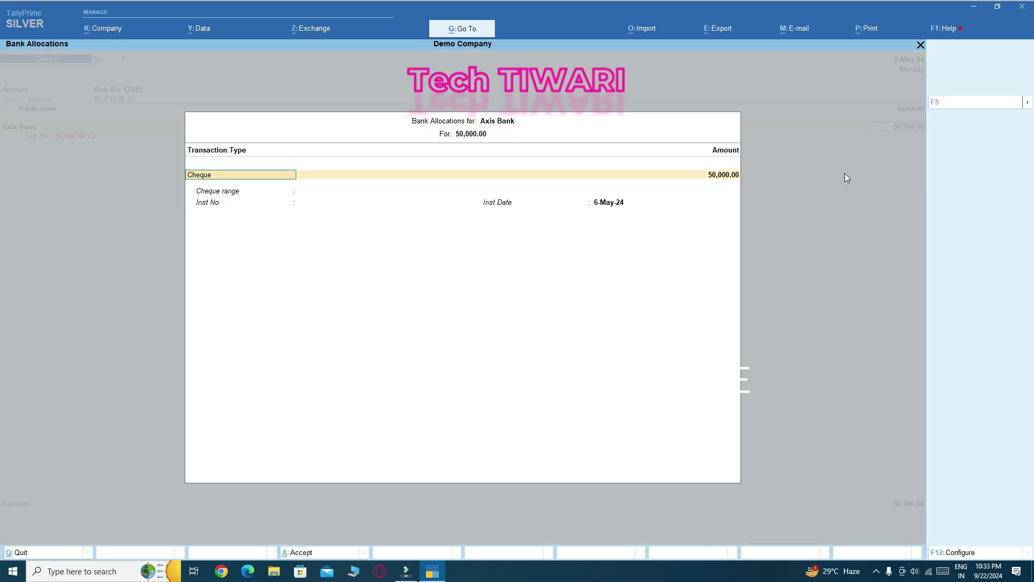
{"action": "key", "text": "Return"}
{"action": "key", "text": "Return"}
{"action": "key", "text": "Return"}
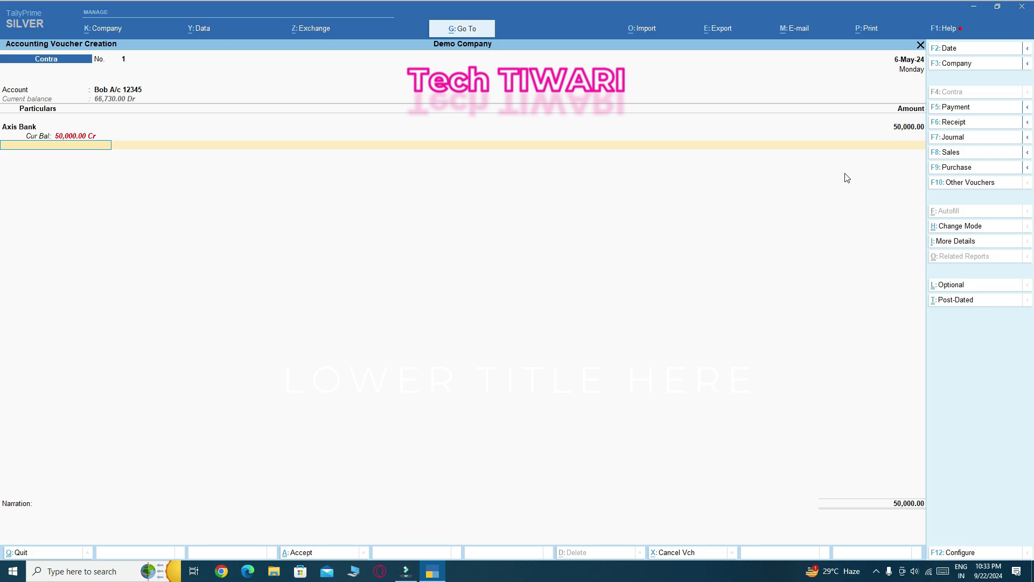
Step: End the particulars and complete Bob A/c's Cheque/DD allocation with "neft rtgs upi" as the instrument number and no bank name
{"action": "key", "text": "Return"}
{"action": "key", "text": "Return"}
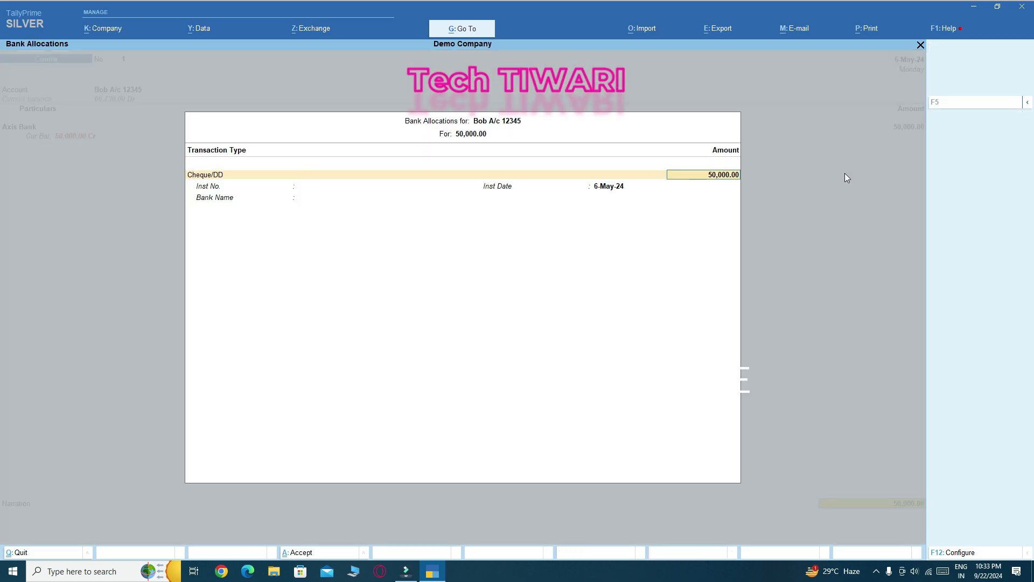
{"action": "key", "text": "Return"}
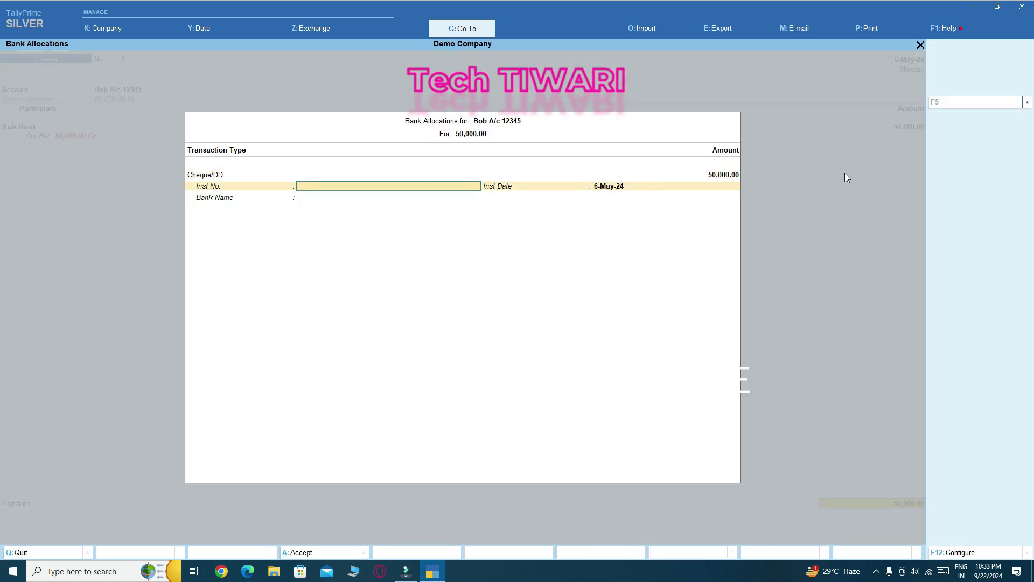
{"action": "type", "text": "nefy"}
{"action": "key", "text": "BackSpace"}
{"action": "type", "text": "t rtgs upi"}
{"action": "key", "text": "Return"}
{"action": "key", "text": "Return"}
{"action": "key", "text": "Return"}
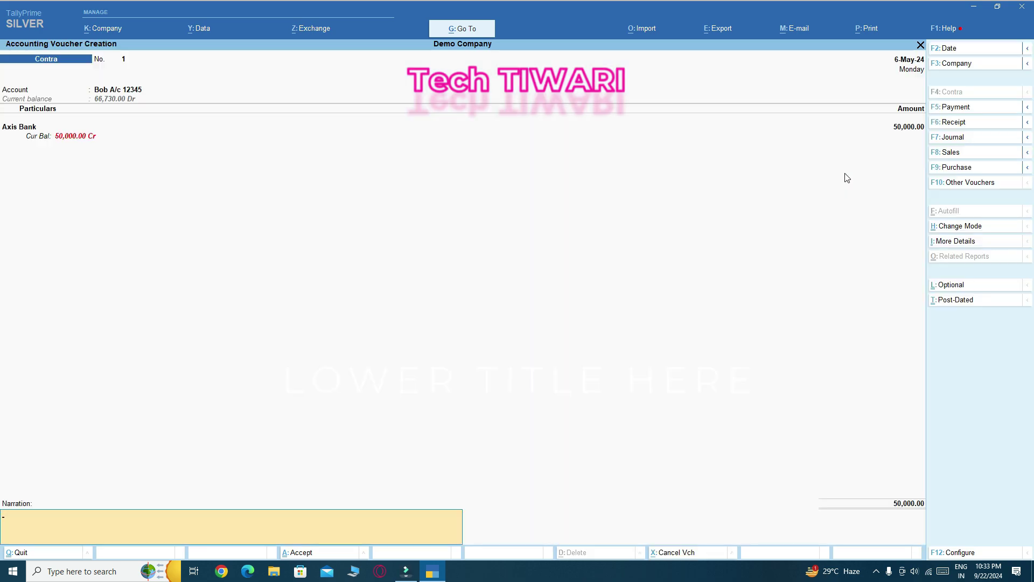
Step: Enter the narration "upi neft rtgs" and save the Contra voucher
{"action": "type", "text": "upi neft rtgs"}
{"action": "key", "text": "Return"}
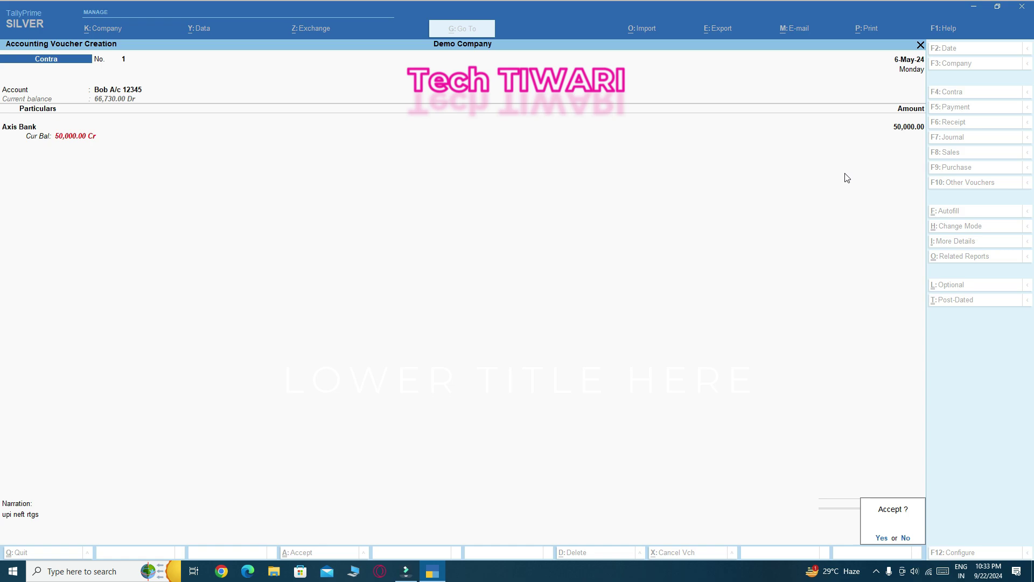
{"action": "key", "text": "Return"}
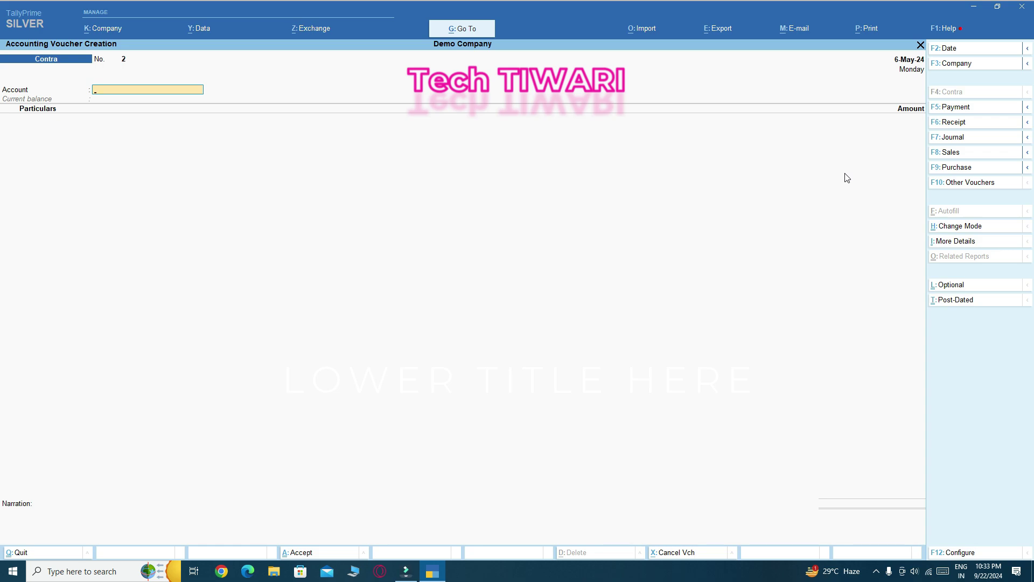
Step: Fill the second Contra voucher with the Bob A/c bank ledger as the account and 45,000 from Cash under Particulars
{"action": "type", "text": "bob"}
{"action": "key", "text": "Return"}
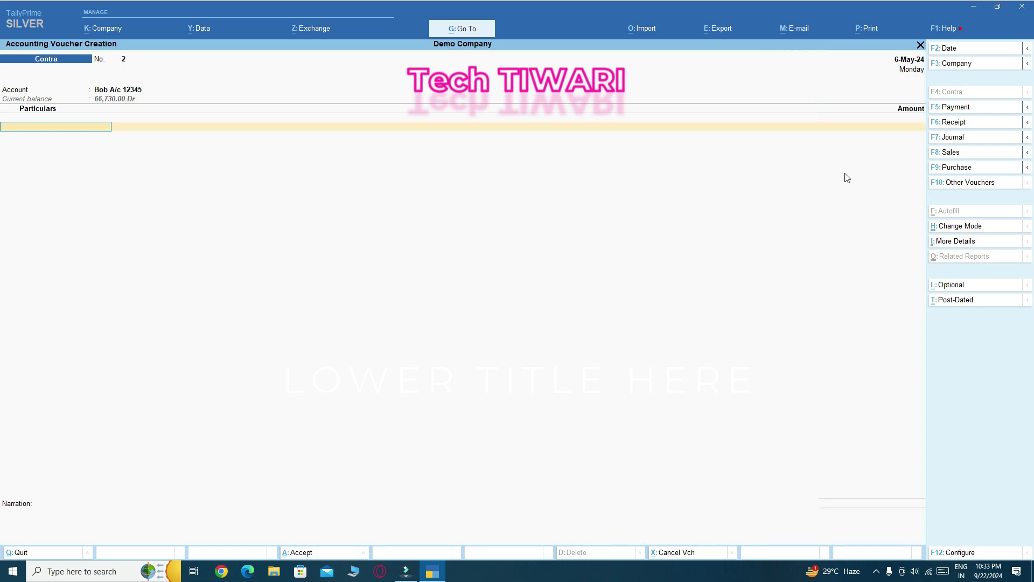
{"action": "type", "text": "cash"}
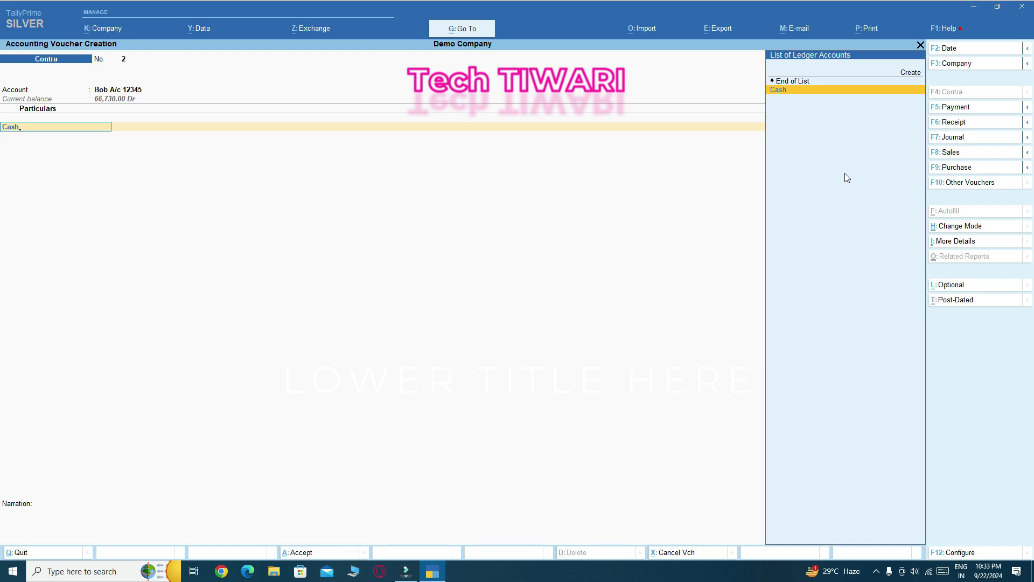
{"action": "key", "text": "Return"}
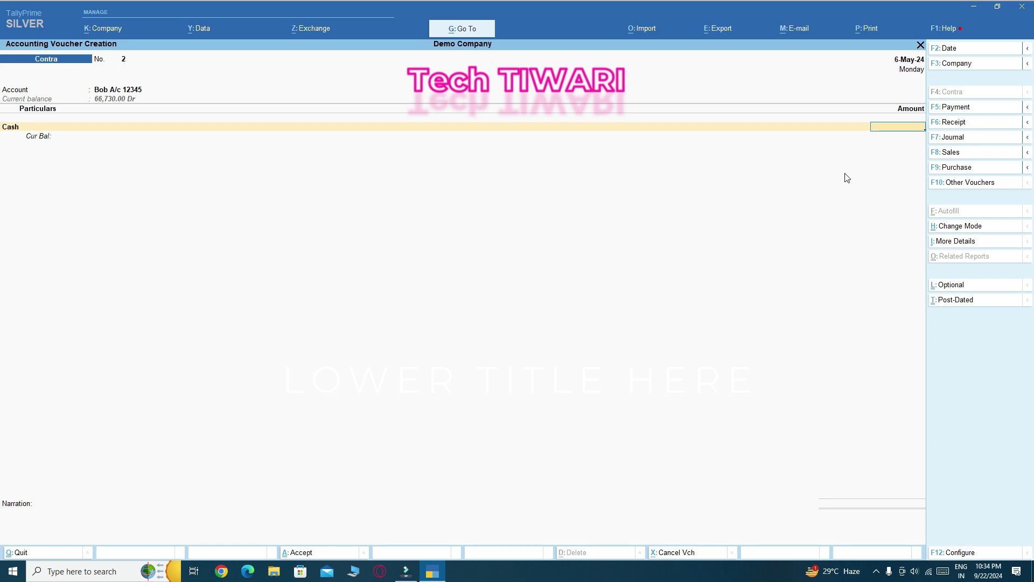
{"action": "type", "text": "45000"}
{"action": "key", "text": "Return"}
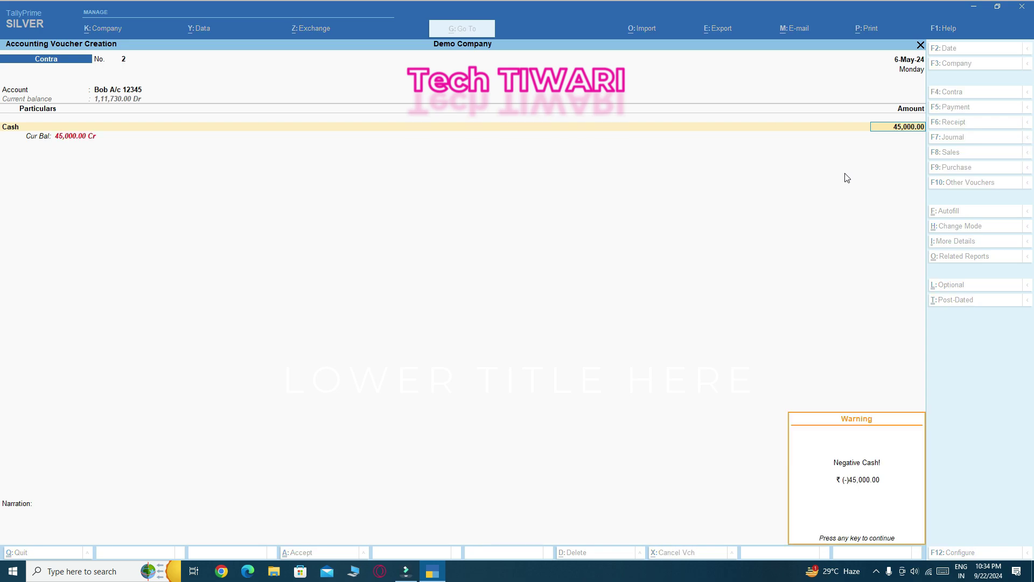
{"action": "key", "text": "Return"}
Step: Leave the cash denominations and bank name blank, and save the voucher with the narration "being cash deopsited"
{"action": "key", "text": "Return"}
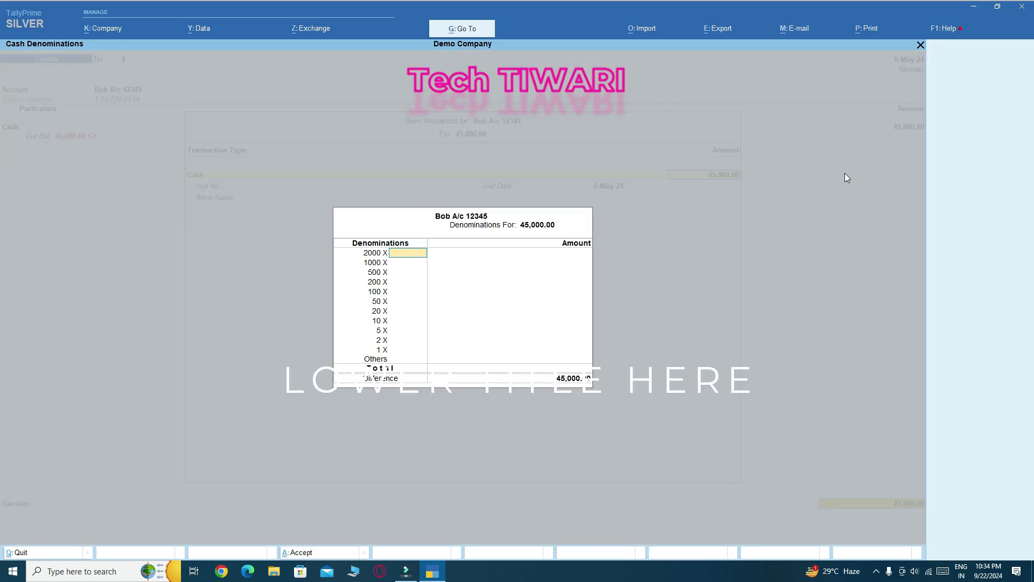
{"action": "key", "text": "Escape"}
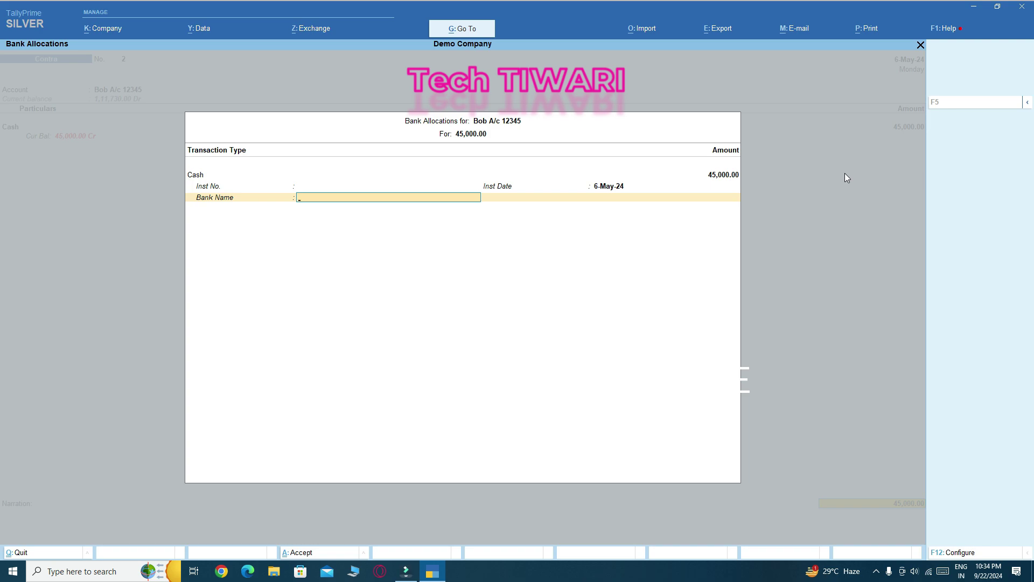
{"action": "key", "text": "Return"}
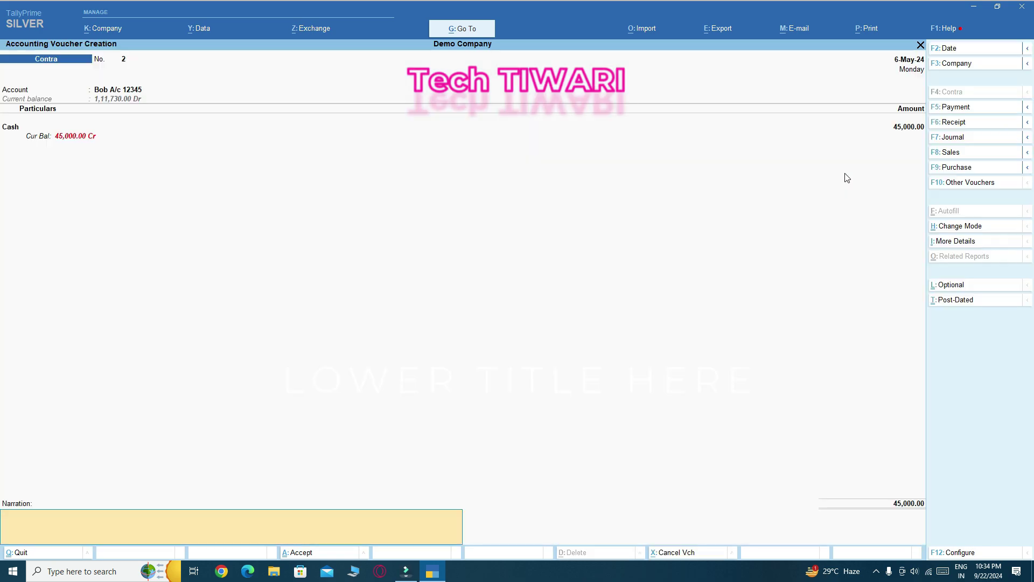
{"action": "type", "text": "being cash deopsited"}
{"action": "key", "text": "Return"}
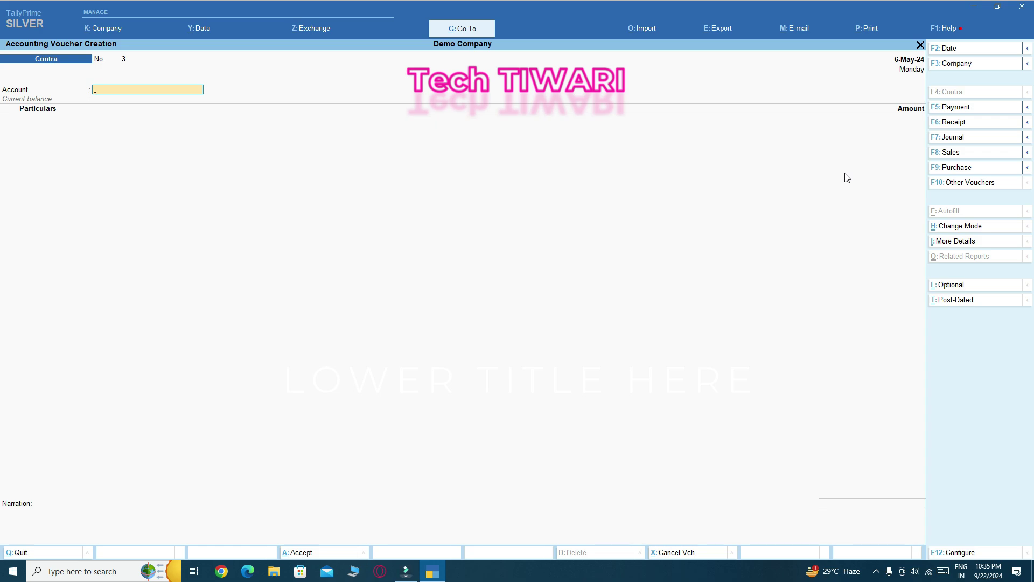
Step: Create a ledger named Petty Cash under Cash-in-Hand as the account of the third Contra voucher
{"action": "key", "text": "alt+c"}
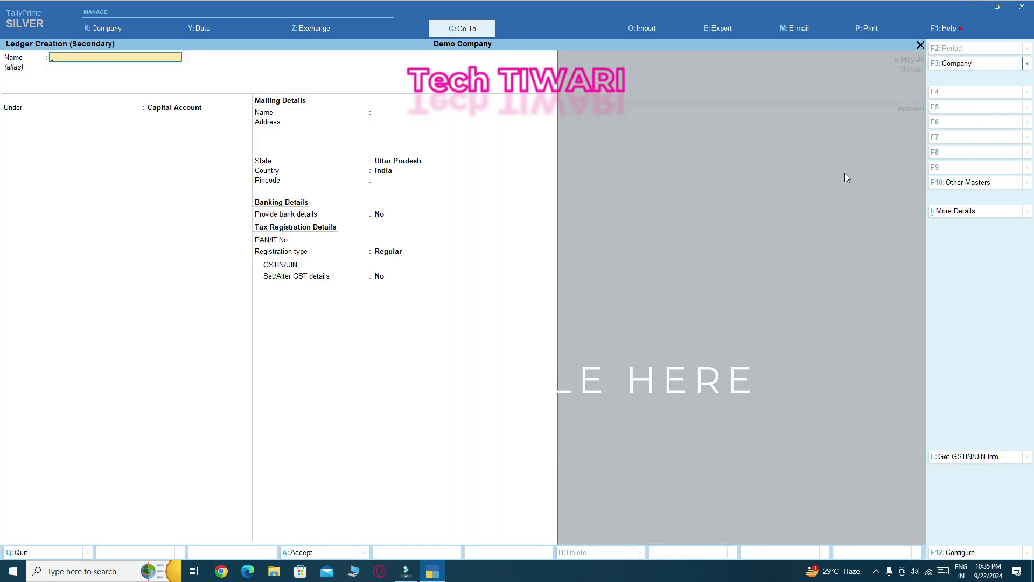
{"action": "type", "text": "Petty cash"}
{"action": "key", "text": "Return"}
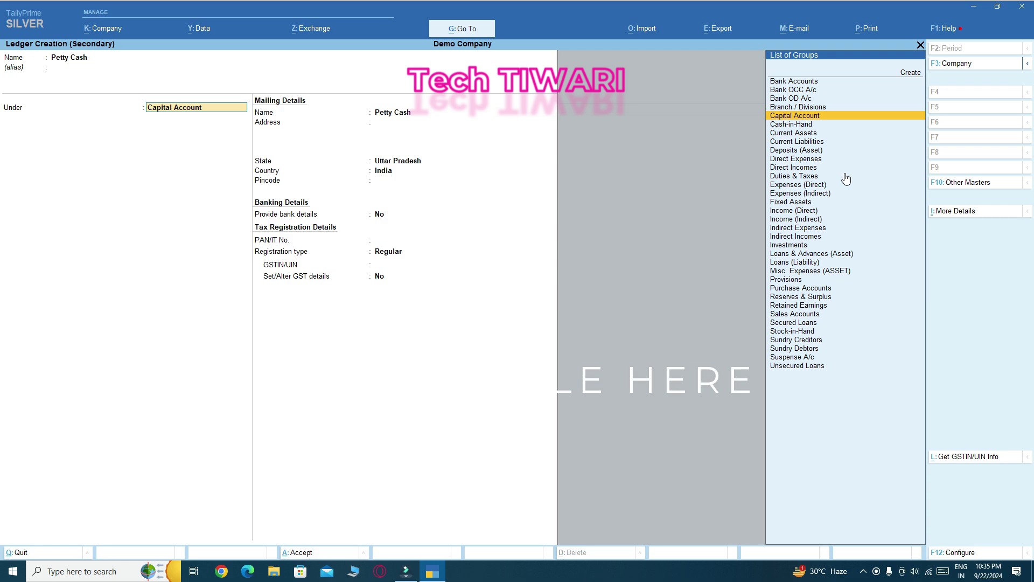
{"action": "type", "text": "Cash"}
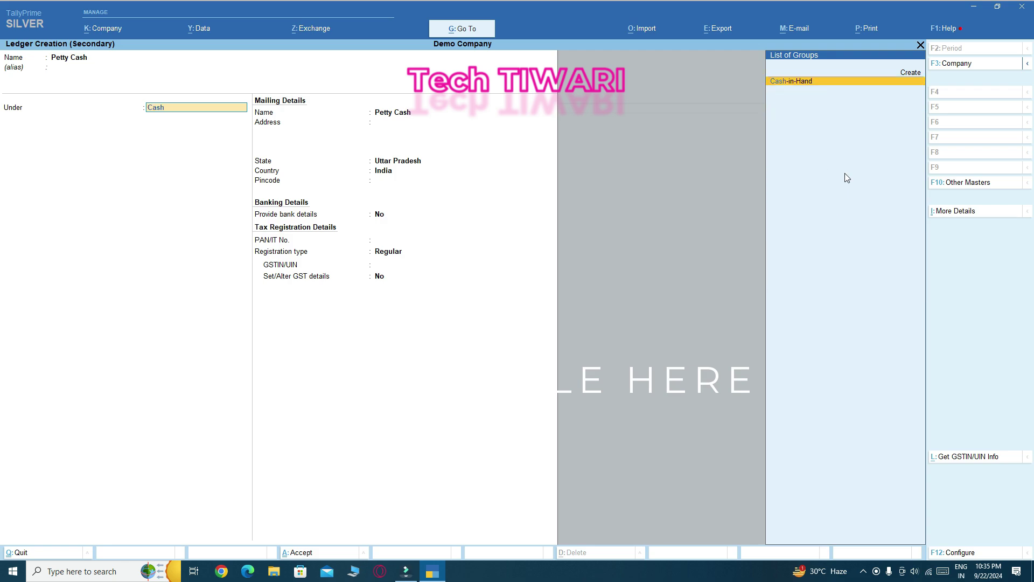
{"action": "key", "text": "Return"}
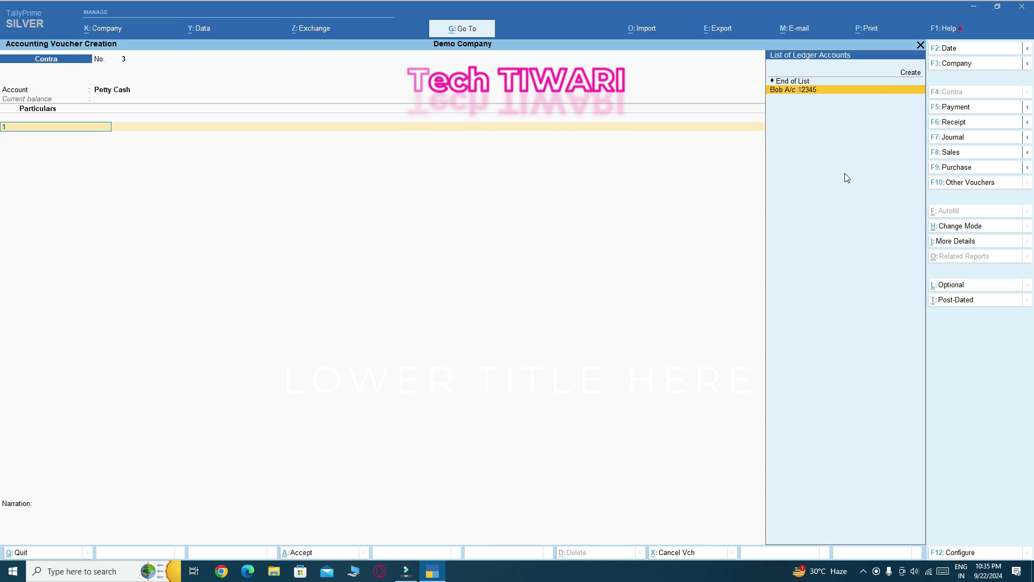
Step: Add Cash under Particulars with an amount of 15,000 and end the list of particulars
{"action": "type", "text": "1"}
{"action": "key", "text": "BackSpace"}
{"action": "type", "text": "Cas"}
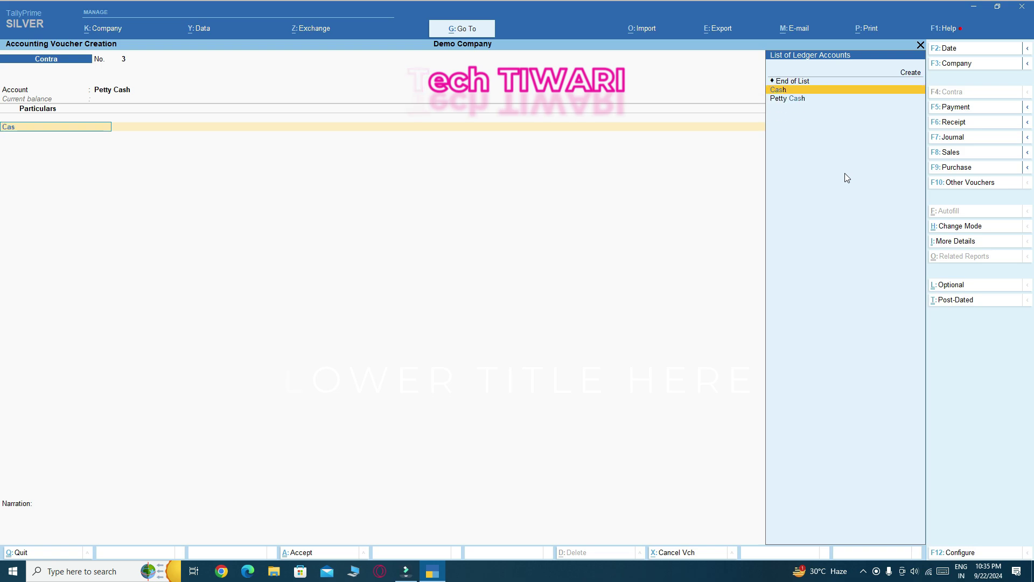
{"action": "key", "text": "Return"}
{"action": "type", "text": "15000"}
{"action": "key", "text": "Return"}
{"action": "key", "text": "Return"}
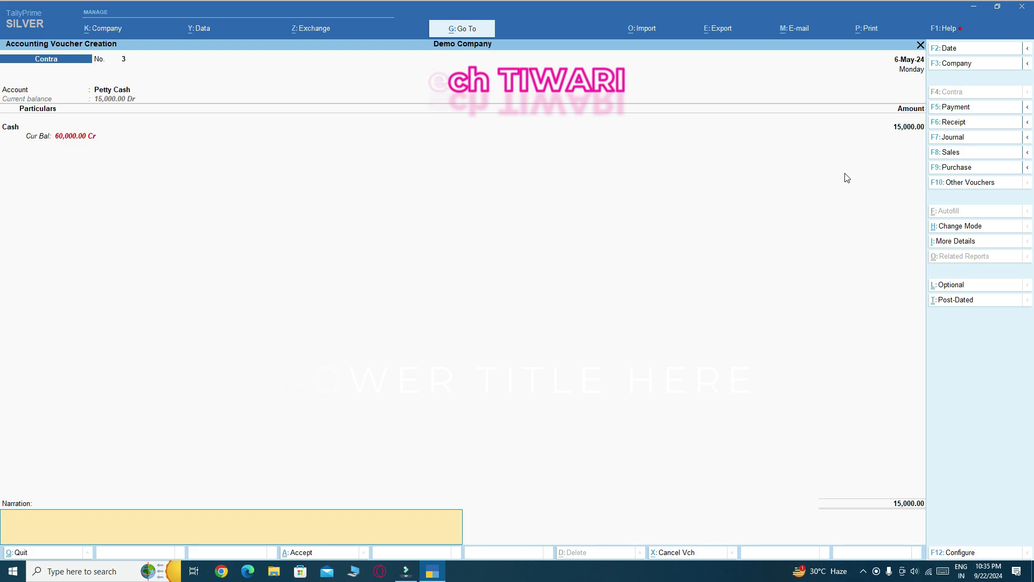
Step: Enter the narration "being cash transfer to petty cash" and save the Contra voucher
{"action": "type", "text": "being cash transfer to pe"}
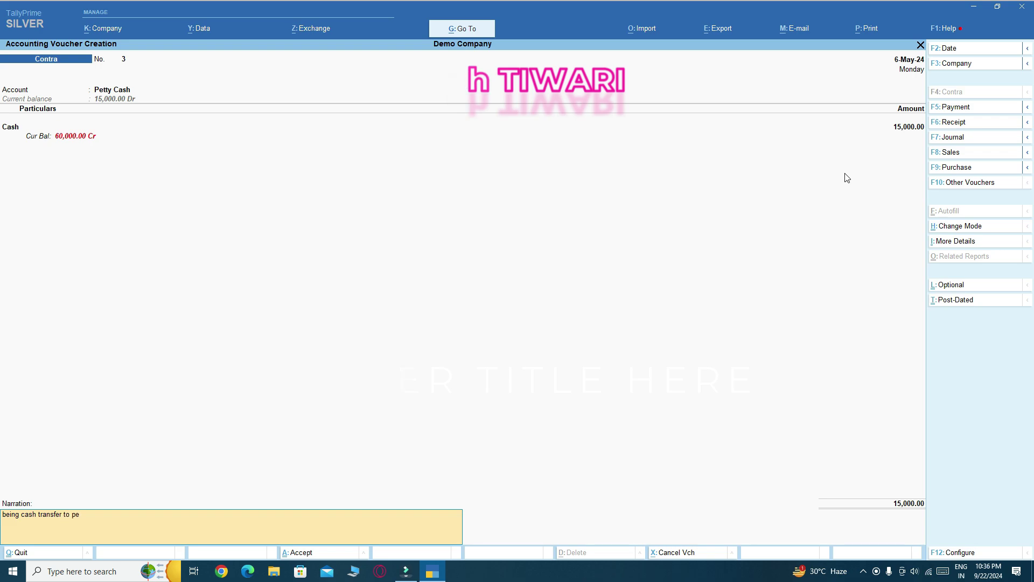
{"action": "type", "text": "tty cash"}
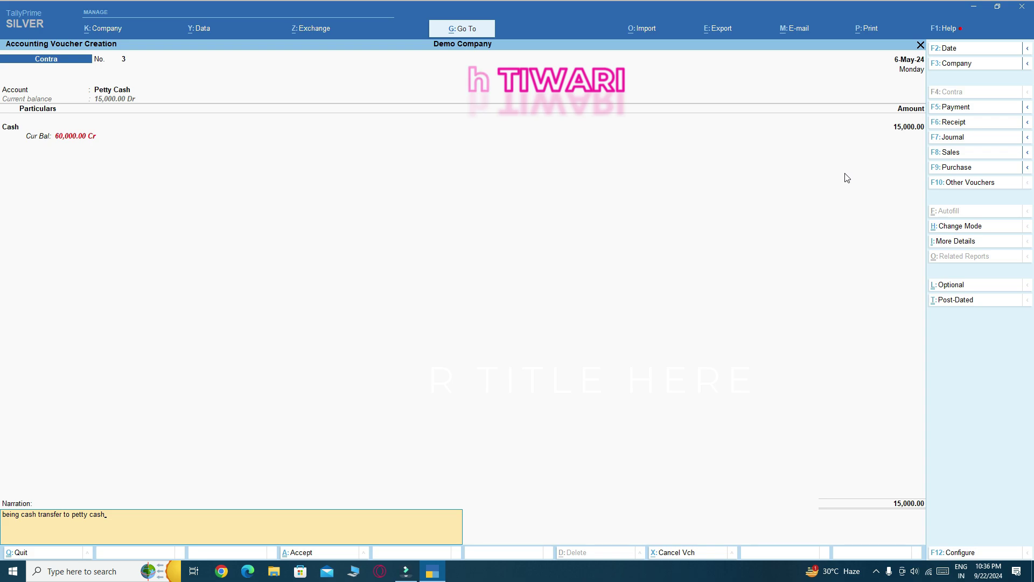
{"action": "key", "text": "Return"}
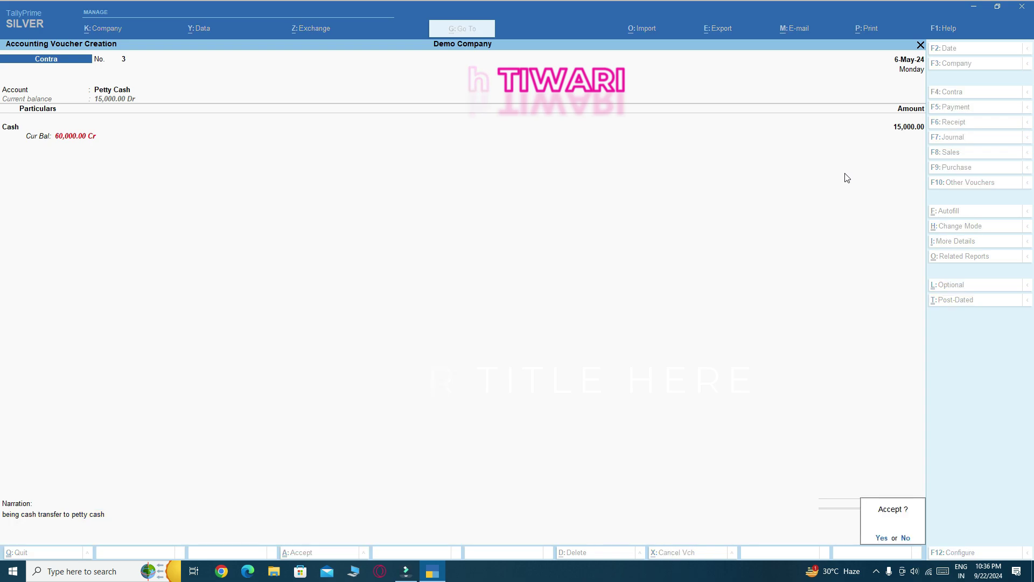
{"action": "key", "text": "Return"}
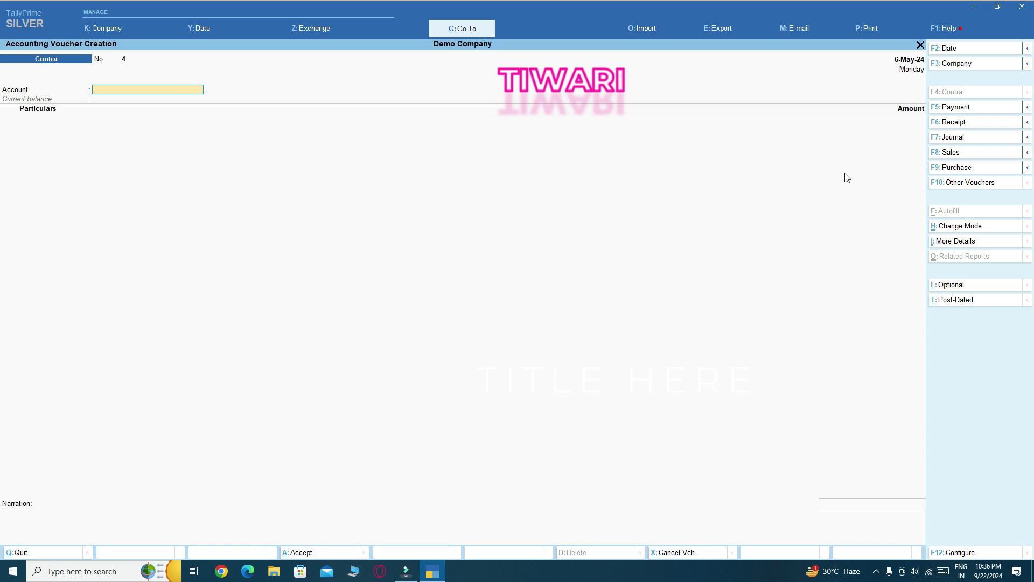
Step: Review the saved petty cash Contra voucher and return to the blank voucher without altering it
{"action": "key", "text": "Page_Up"}
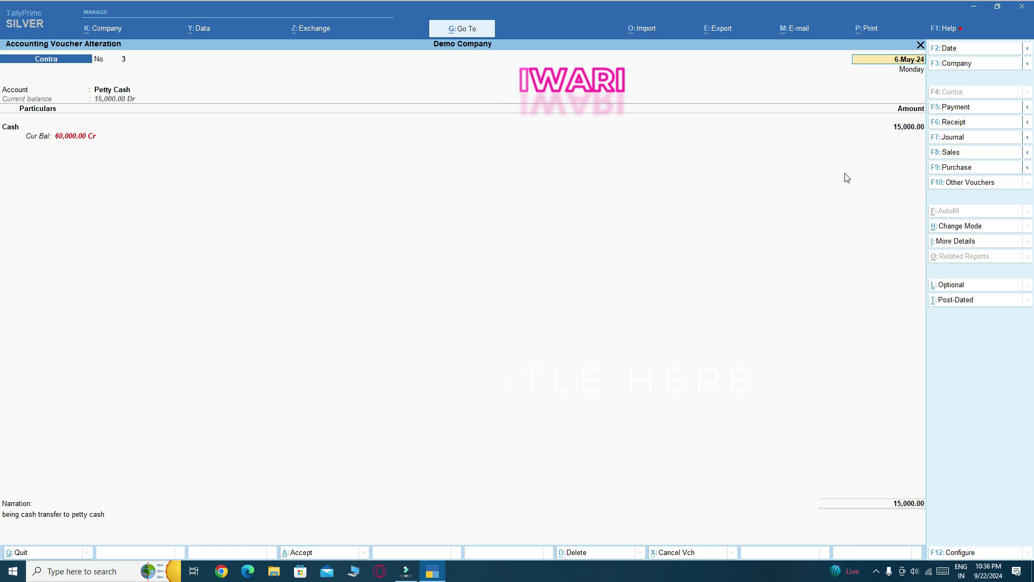
{"action": "key", "text": "BackSpace"}
{"action": "key", "text": "Escape"}
{"action": "key", "text": "y"}
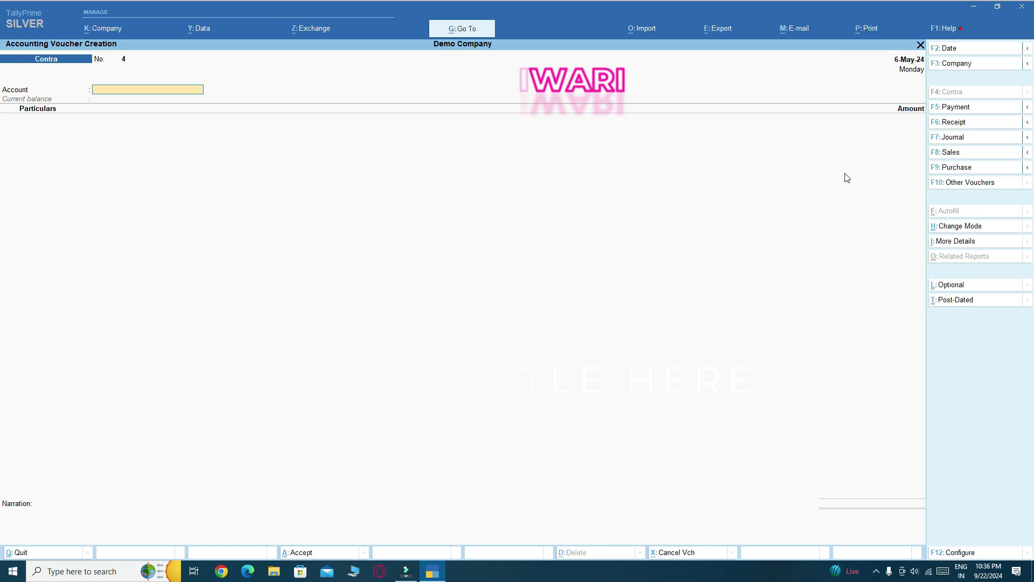